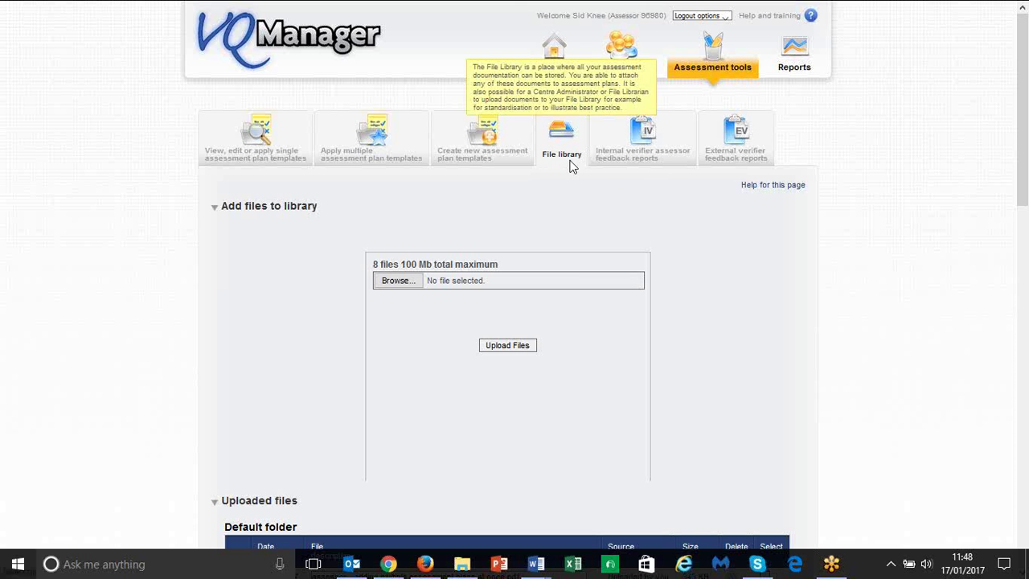
Upload Assessor - Assigning units.pdf to the file library
{"action": "scroll", "coordinate": [666, 284], "scroll_direction": "down", "scroll_amount": 7}
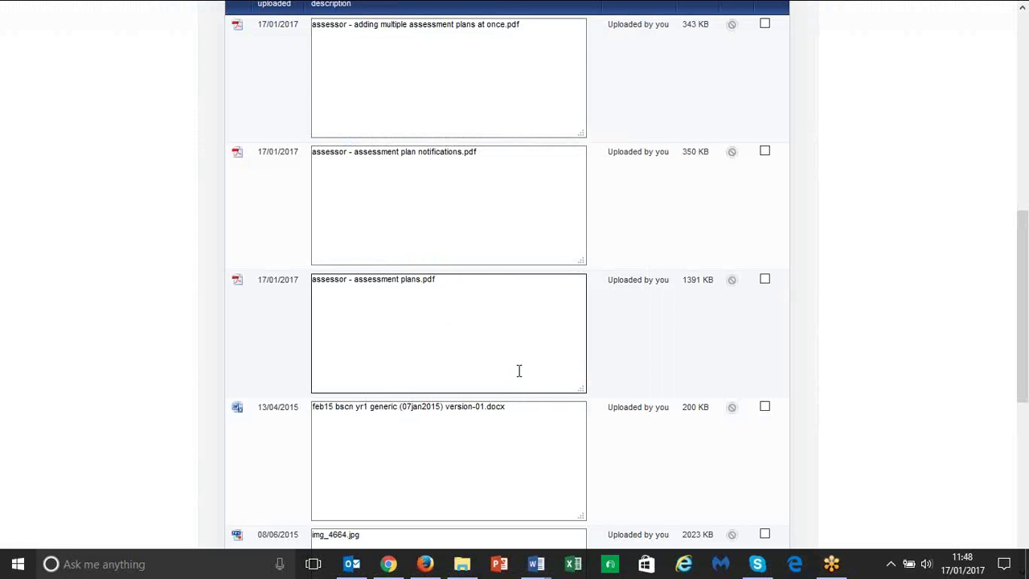
{"action": "scroll", "coordinate": [518, 371], "scroll_direction": "up", "scroll_amount": 8}
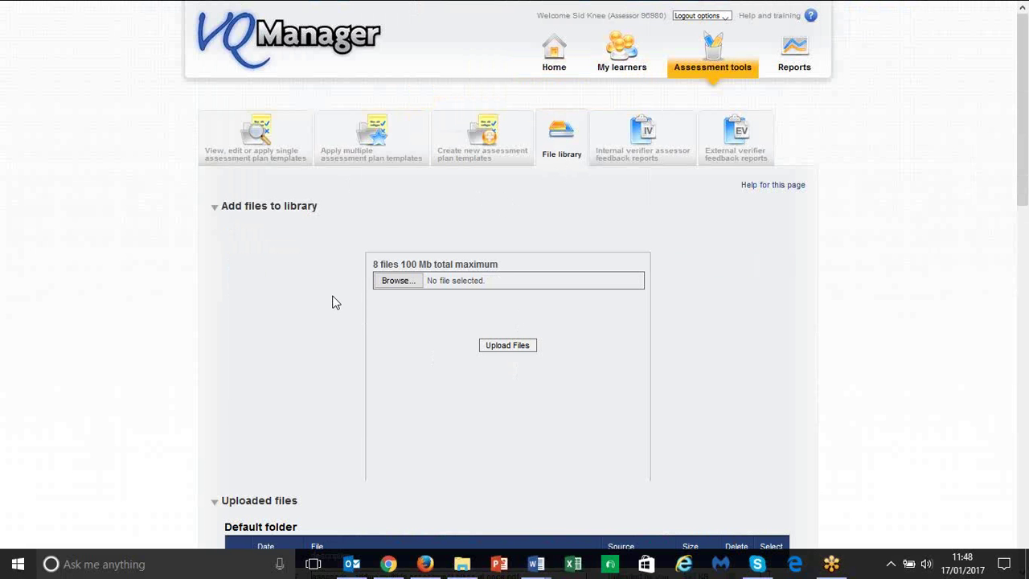
{"action": "left_click", "coordinate": [396, 281]}
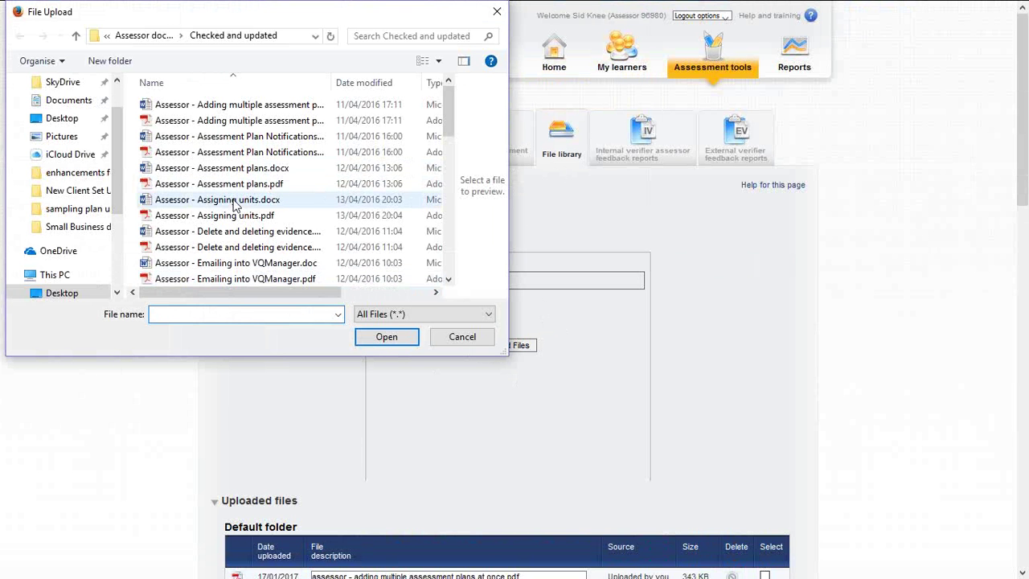
{"action": "left_click", "coordinate": [238, 217]}
{"action": "left_click", "coordinate": [394, 338]}
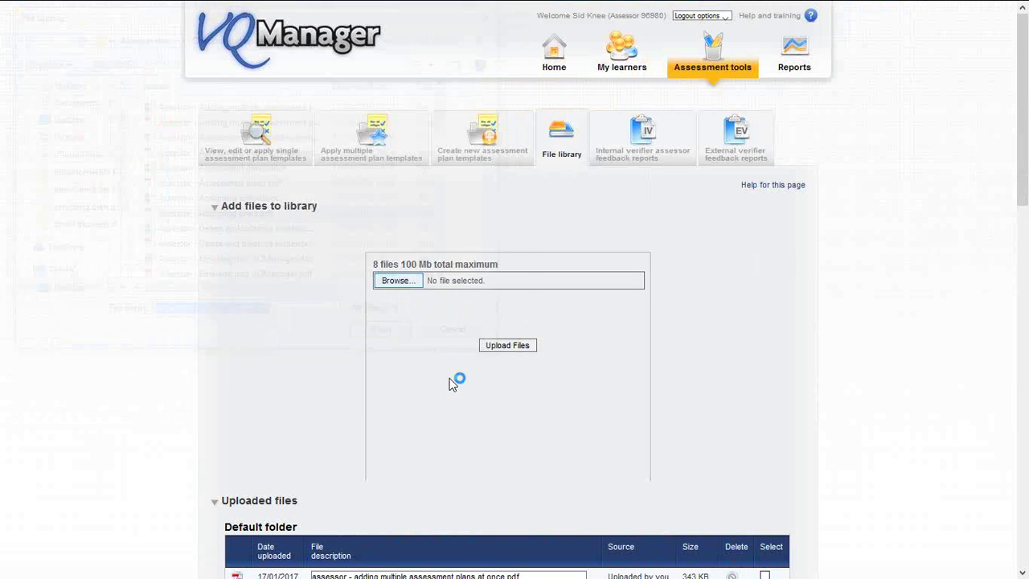
{"action": "left_click", "coordinate": [505, 362]}
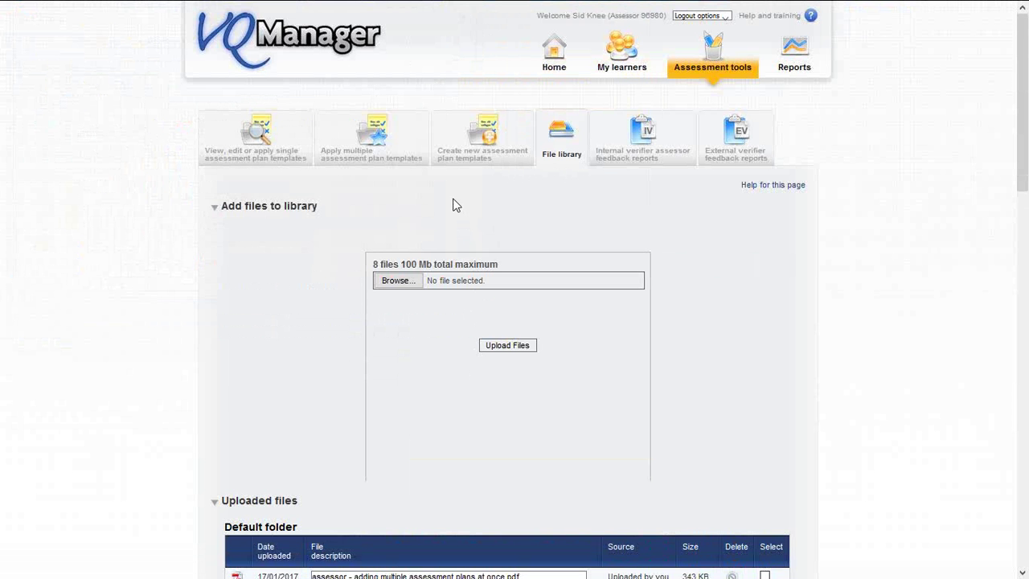
Start an assessment plan template not linked to any qualification's units, named "induction plan" with the note "please read attached"
{"action": "left_click", "coordinate": [487, 158]}
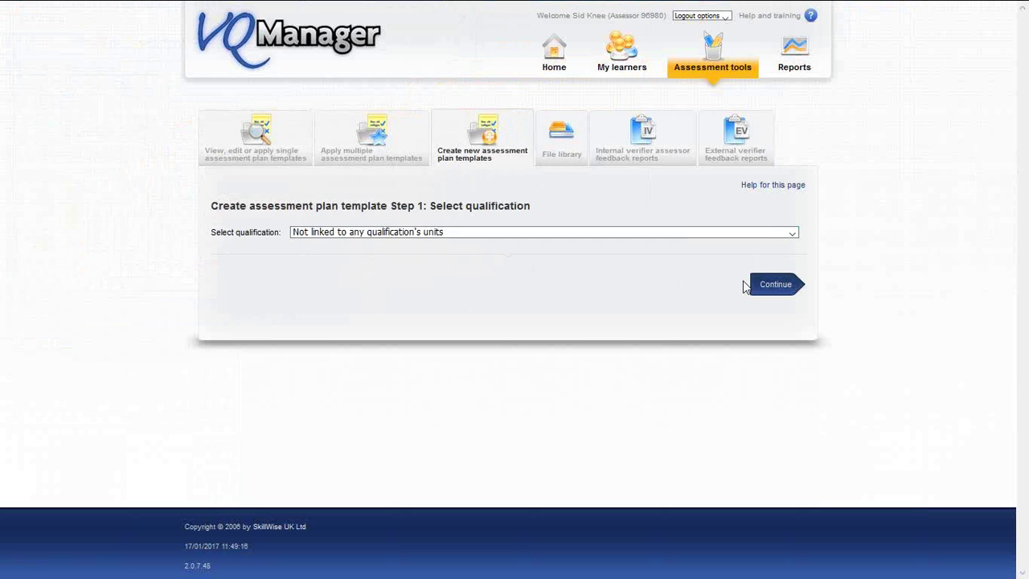
{"action": "left_click", "coordinate": [781, 292]}
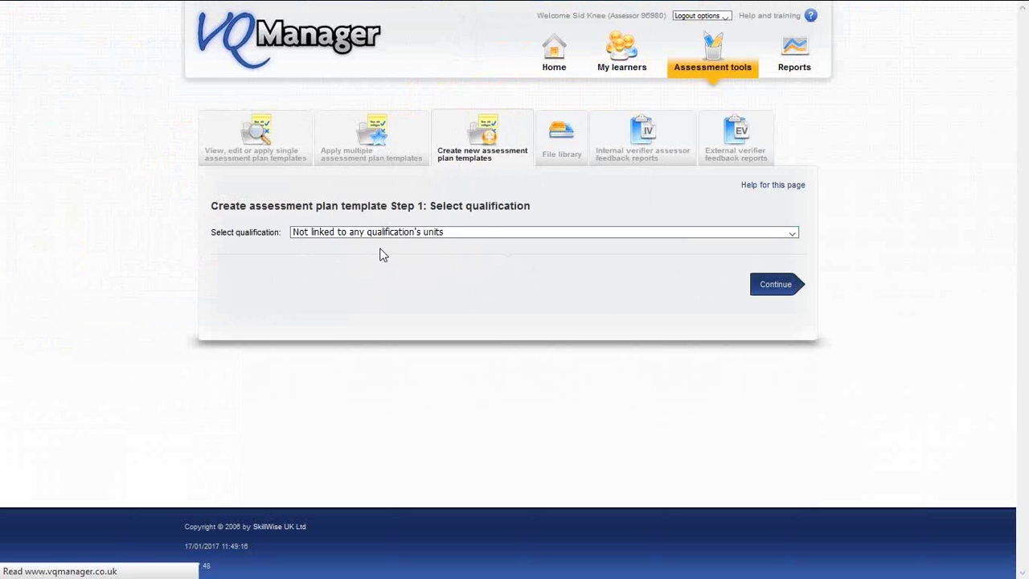
{"action": "left_click", "coordinate": [305, 286]}
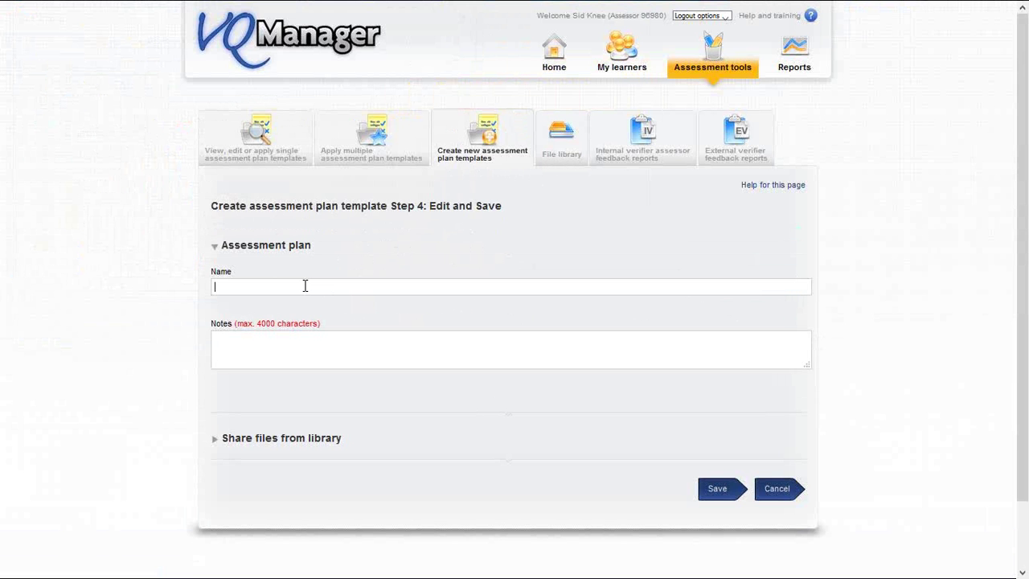
{"action": "type", "text": "induction plan"}
{"action": "left_click", "coordinate": [263, 338]}
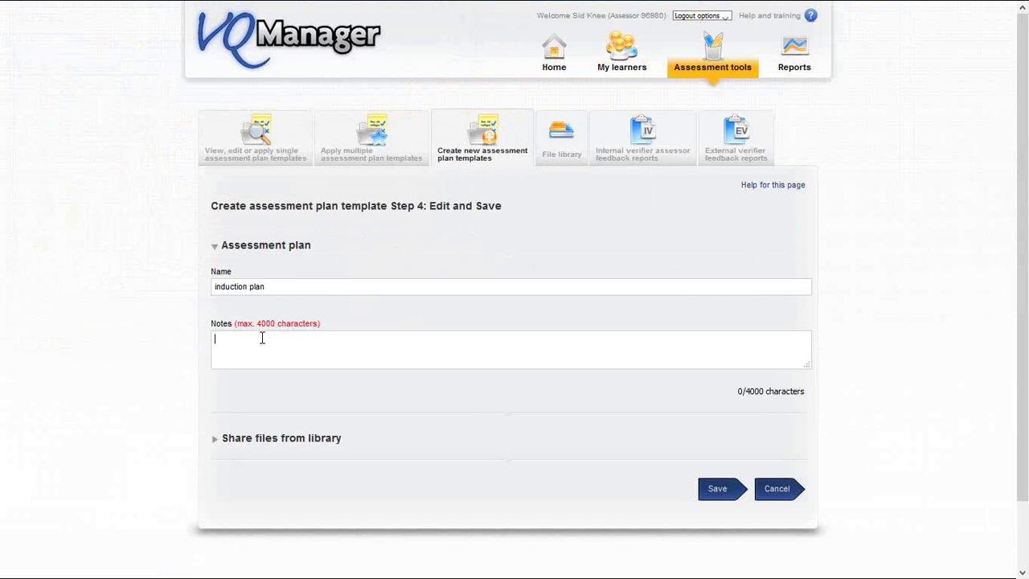
{"action": "type", "text": "please read attached"}
Share tube map.gif from the library with the induction plan template and save the template
{"action": "left_click", "coordinate": [294, 446]}
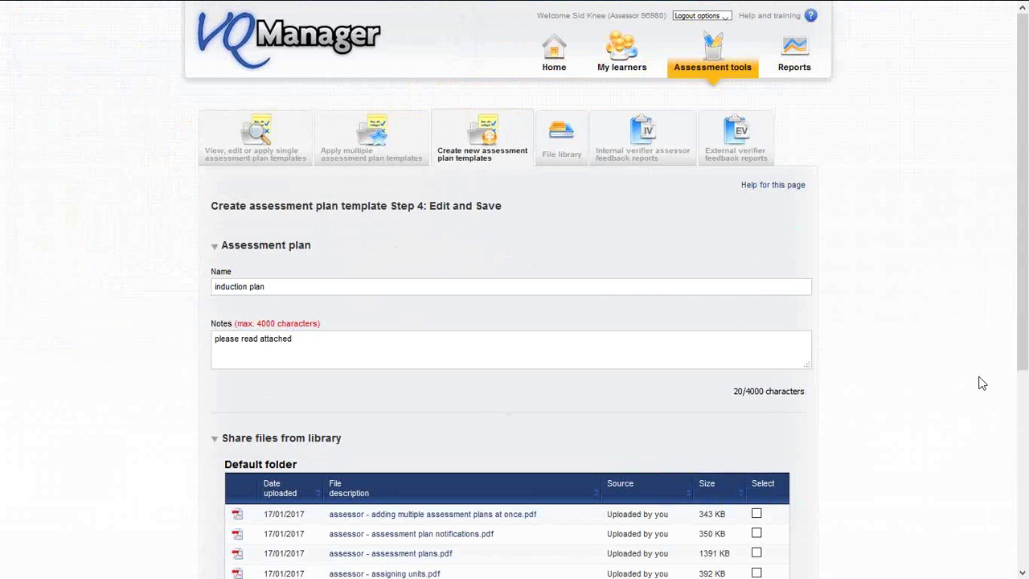
{"action": "left_click_drag", "start_coordinate": [1023, 243], "coordinate": [1015, 413]}
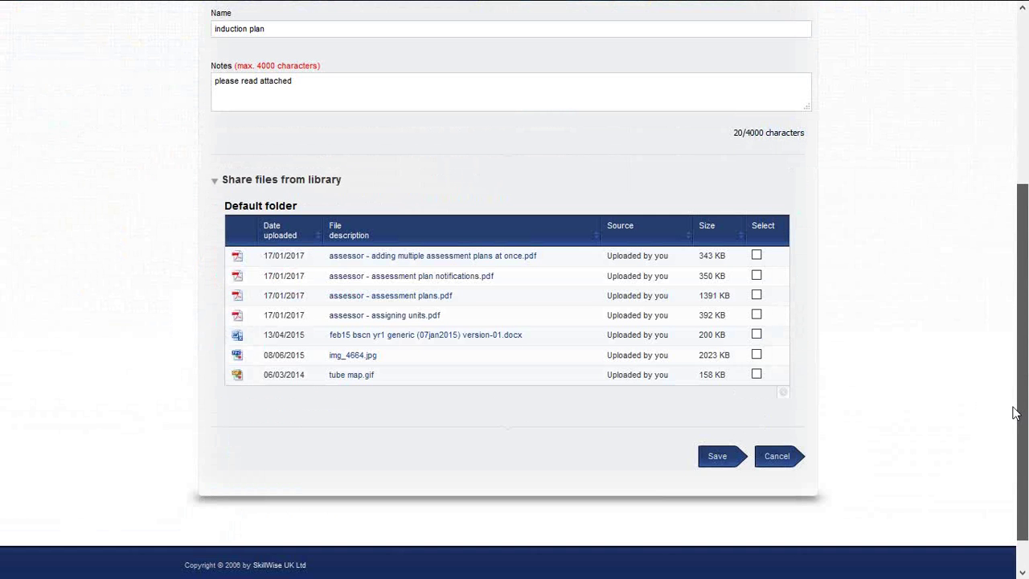
{"action": "left_click", "coordinate": [757, 374]}
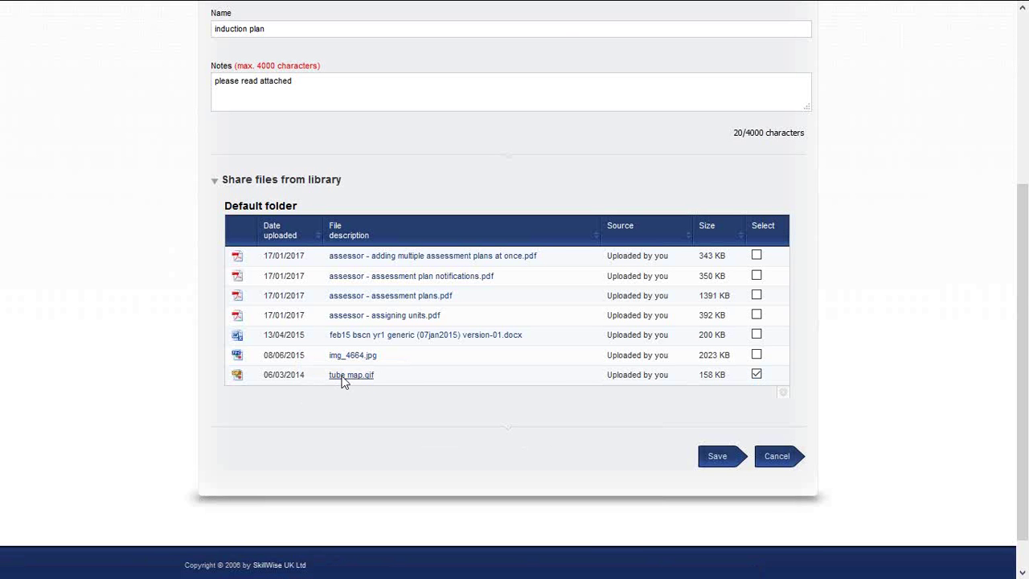
{"action": "left_click", "coordinate": [730, 456]}
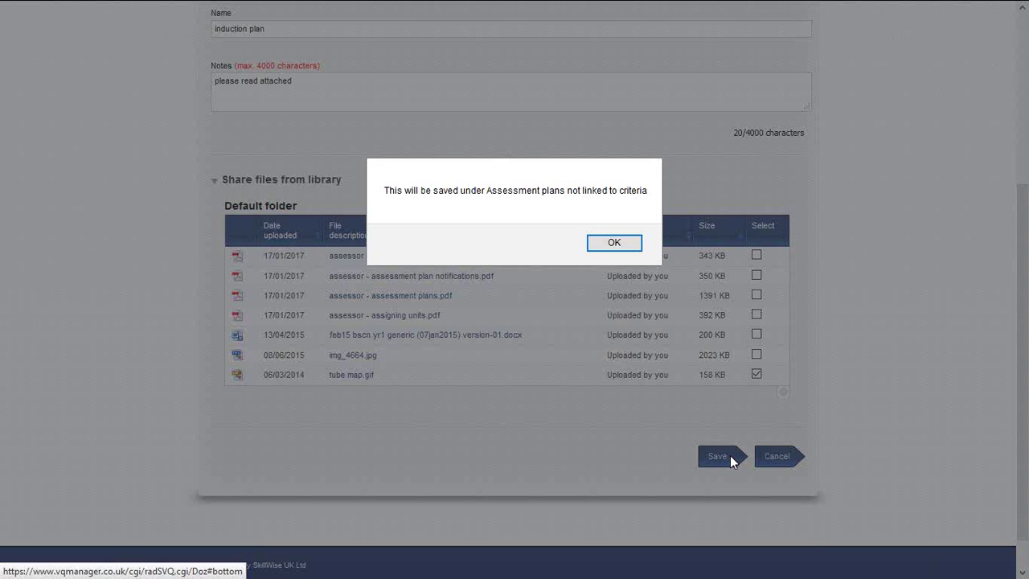
{"action": "left_click", "coordinate": [624, 250]}
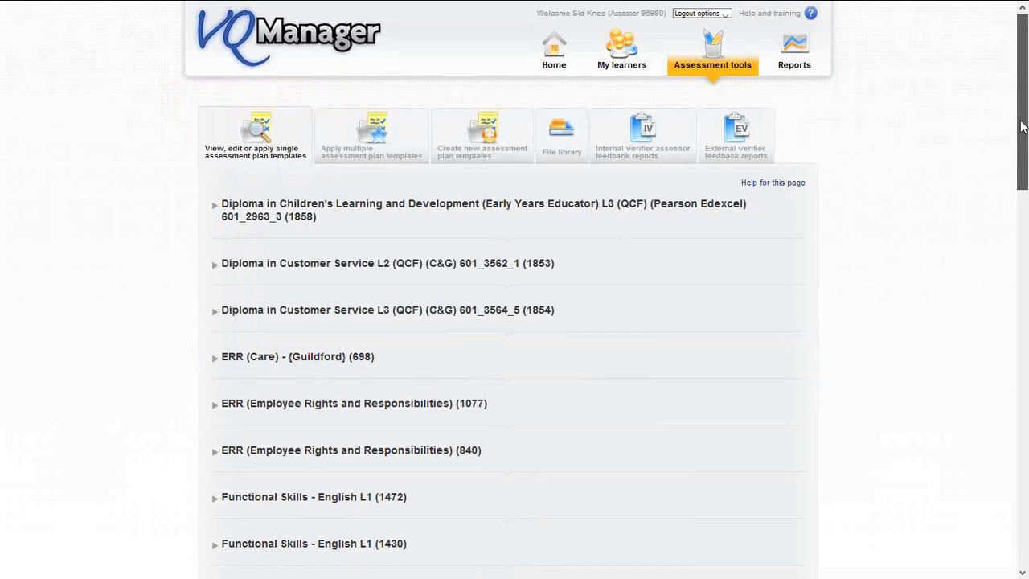
Start a new assessment plan template for the qualification Diploma in Customer Service L2 (QCF) (C&G) 601_3562_1 (1853)
{"action": "left_click_drag", "start_coordinate": [1021, 115], "coordinate": [1025, 504]}
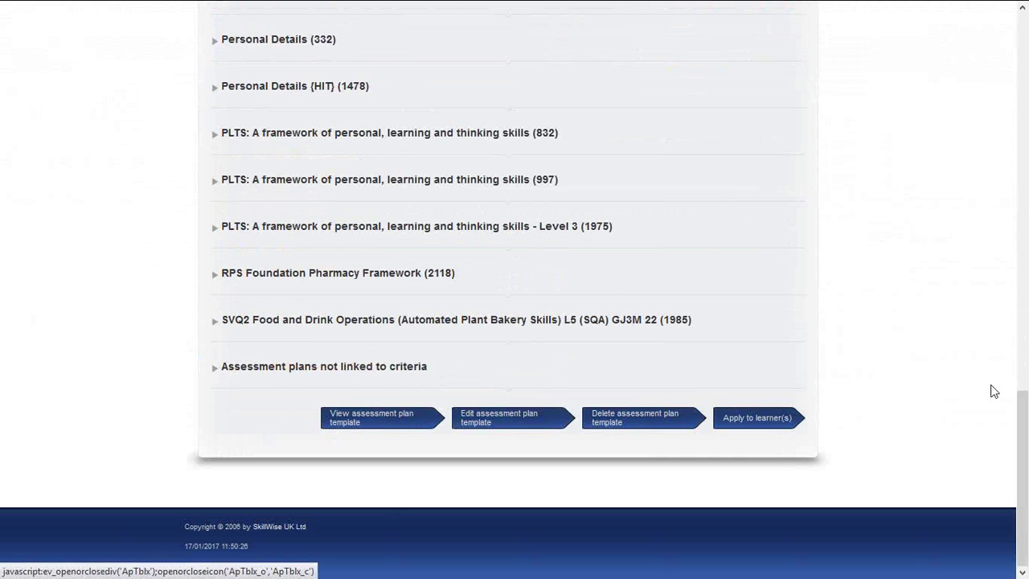
{"action": "left_click_drag", "start_coordinate": [1006, 391], "coordinate": [1000, 231]}
{"action": "left_click_drag", "start_coordinate": [1024, 267], "coordinate": [1023, 44]}
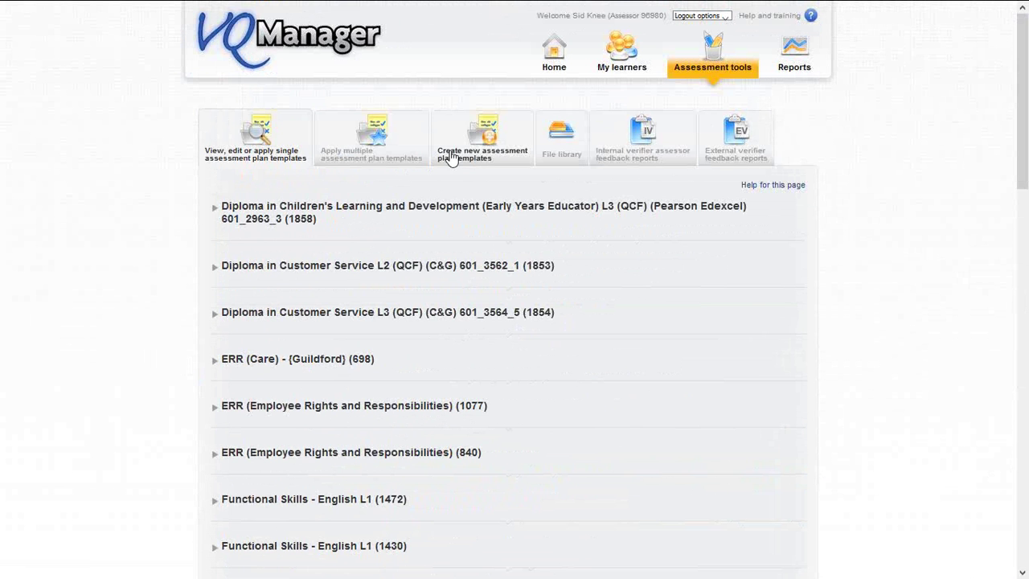
{"action": "left_click", "coordinate": [482, 158]}
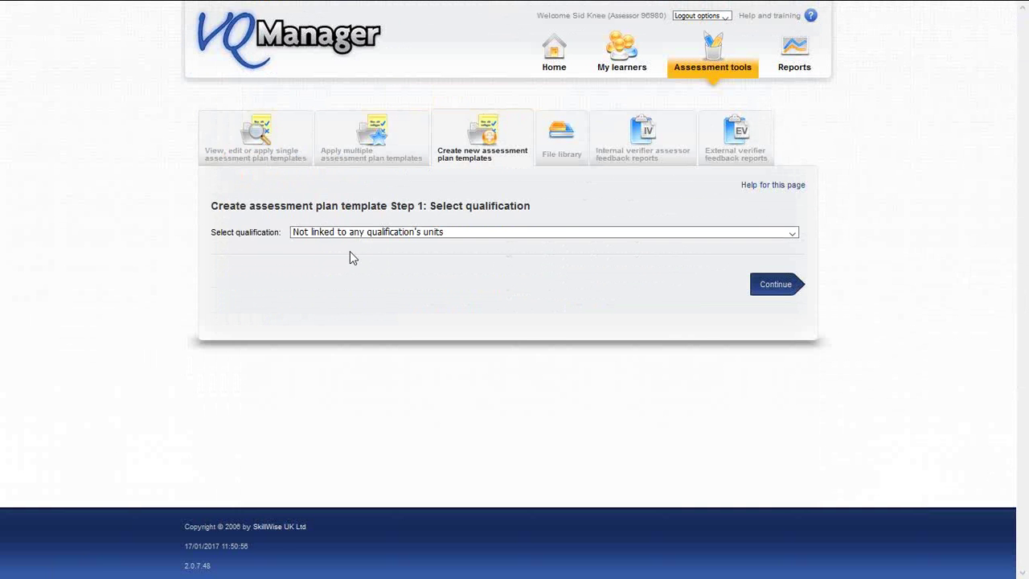
{"action": "left_click", "coordinate": [351, 232]}
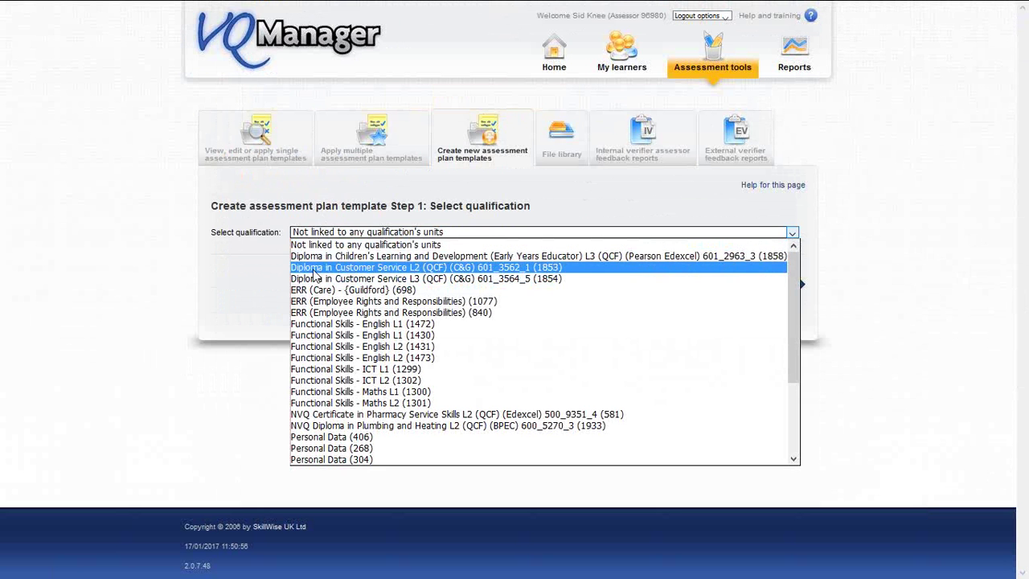
{"action": "left_click", "coordinate": [353, 268]}
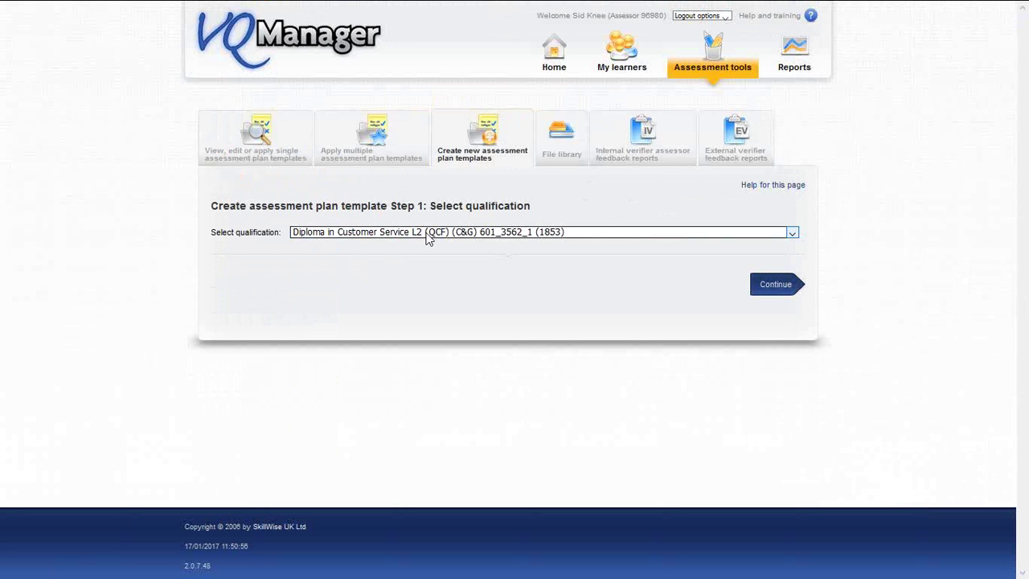
{"action": "left_click", "coordinate": [772, 288]}
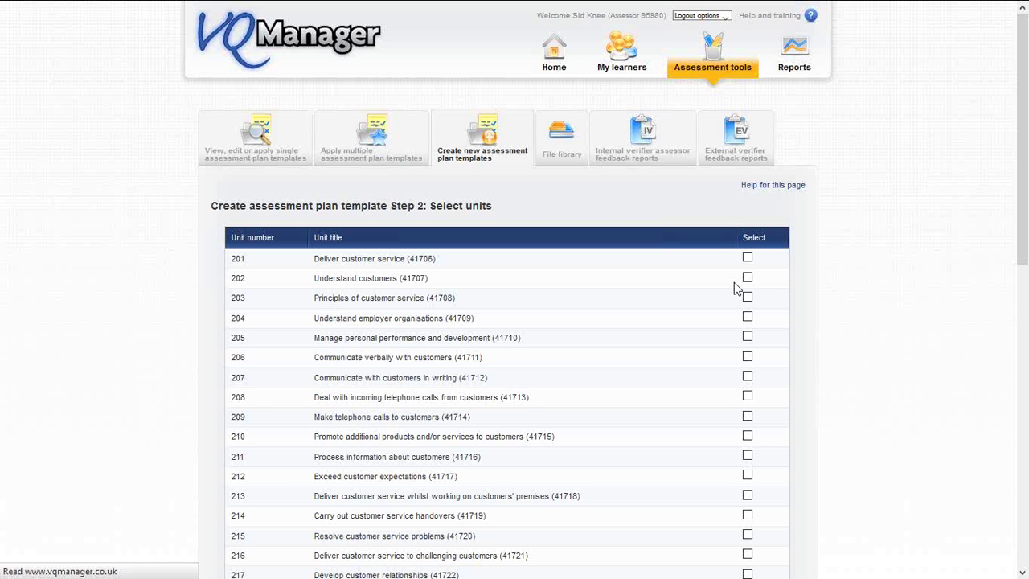
Choose unit 204, Understand employer organisations, for the template and continue to the criteria selection
{"action": "left_click_drag", "start_coordinate": [1027, 150], "coordinate": [1027, 189]}
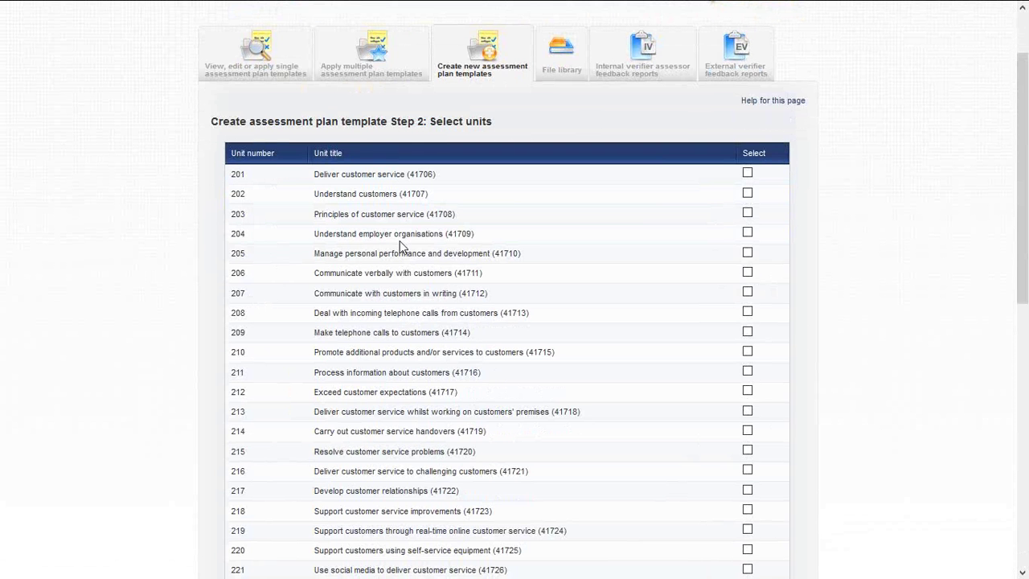
{"action": "left_click", "coordinate": [747, 233]}
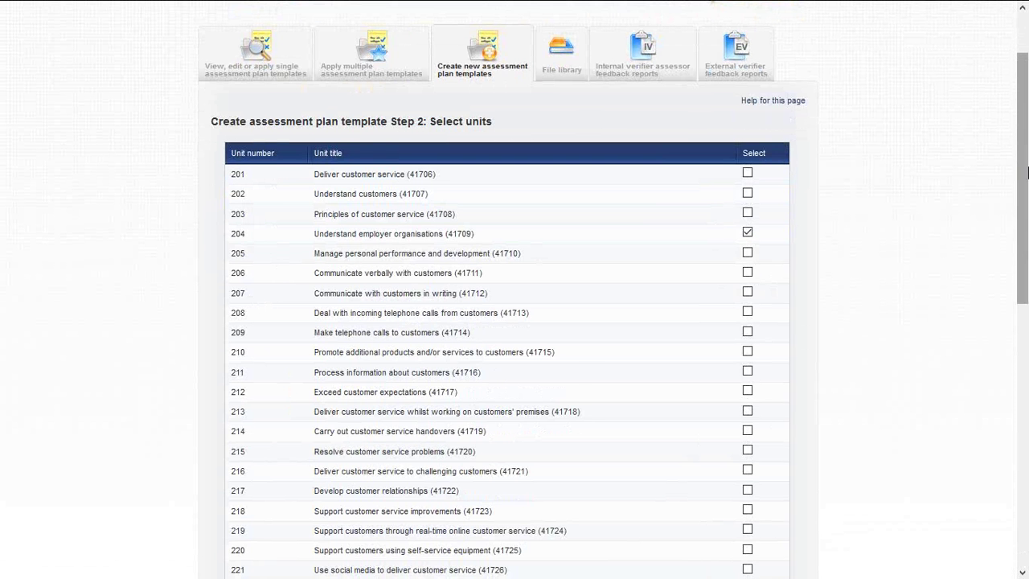
{"action": "scroll", "coordinate": [1026, 193], "scroll_direction": "down", "scroll_amount": 1}
{"action": "scroll", "coordinate": [1025, 193], "scroll_direction": "down", "scroll_amount": 6}
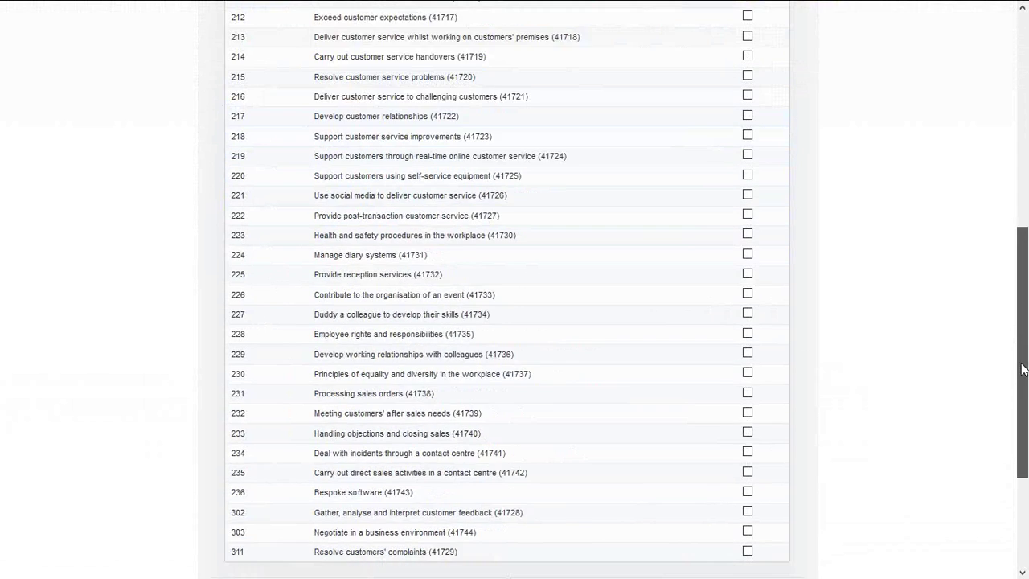
{"action": "left_click", "coordinate": [709, 427]}
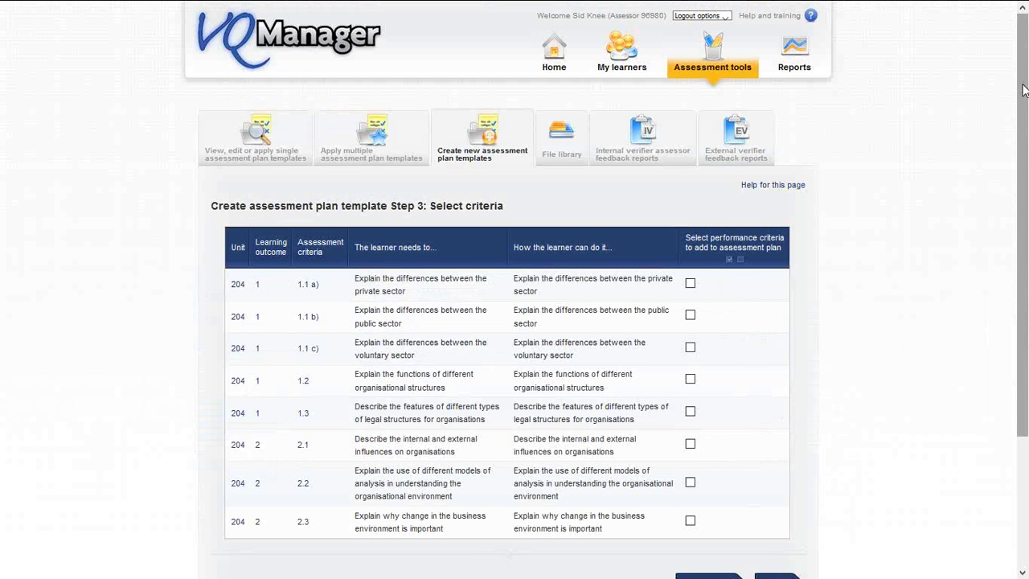
Add all unit 204 performance criteria except 2.1 and 2.2 to the assessment plan
{"action": "scroll", "coordinate": [834, 299], "scroll_direction": "down", "scroll_amount": 3}
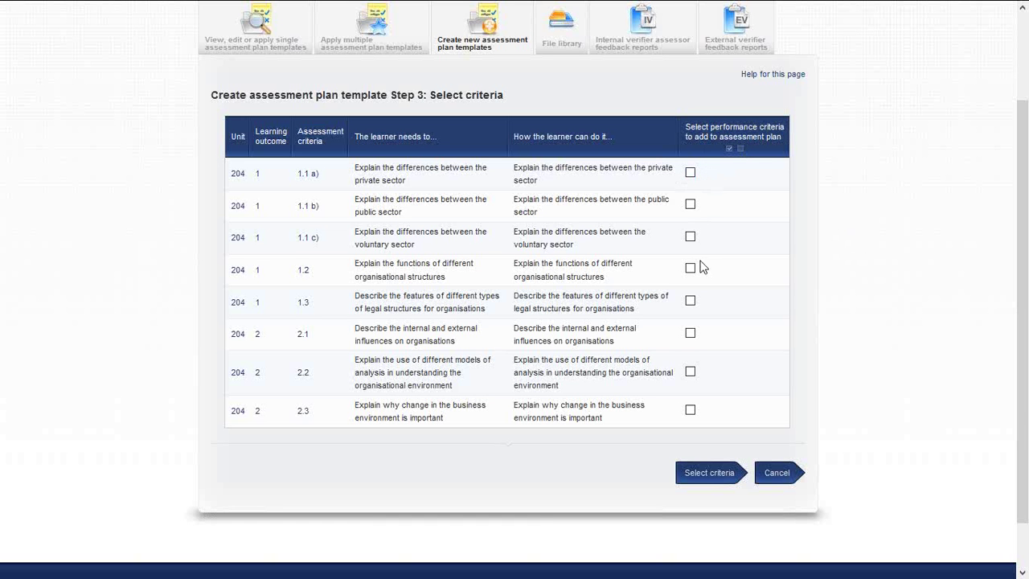
{"action": "left_click", "coordinate": [729, 149]}
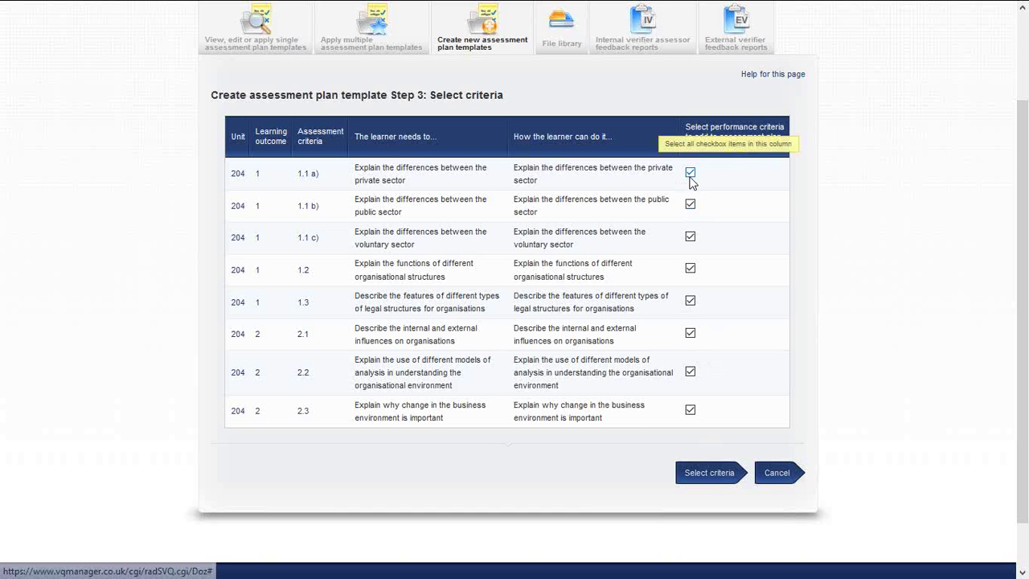
{"action": "left_click", "coordinate": [691, 333]}
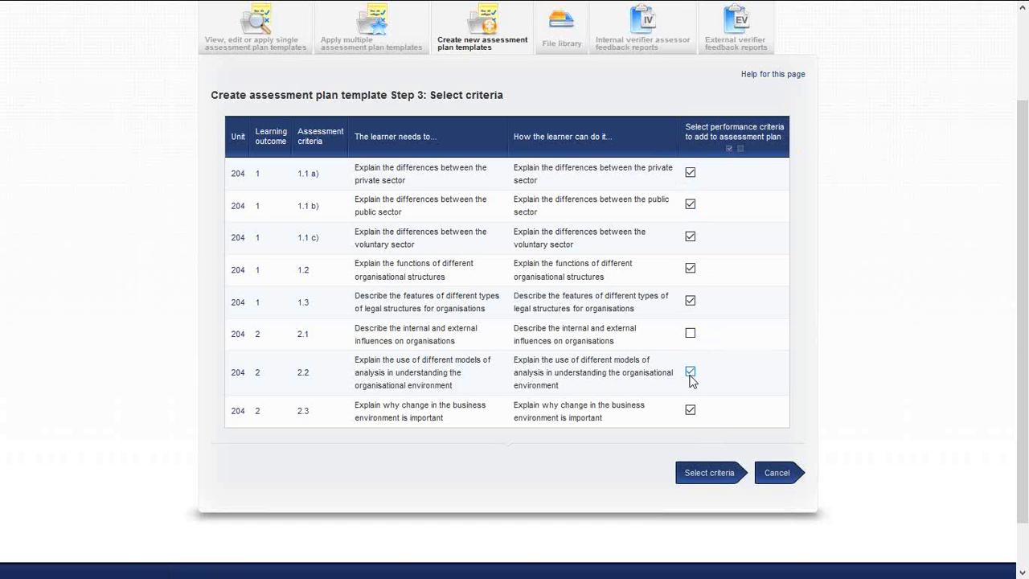
{"action": "left_click", "coordinate": [691, 371]}
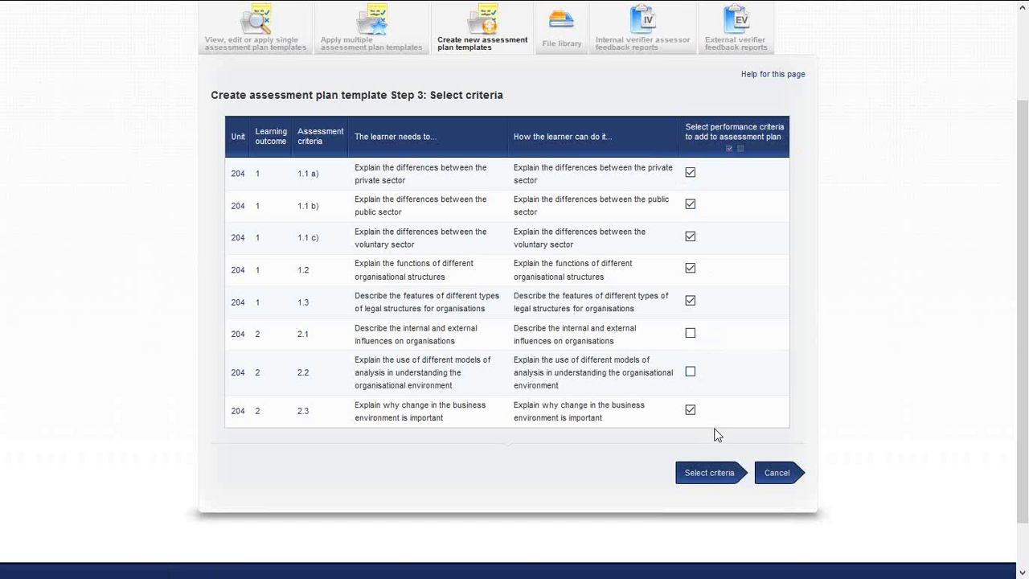
{"action": "left_click", "coordinate": [702, 475]}
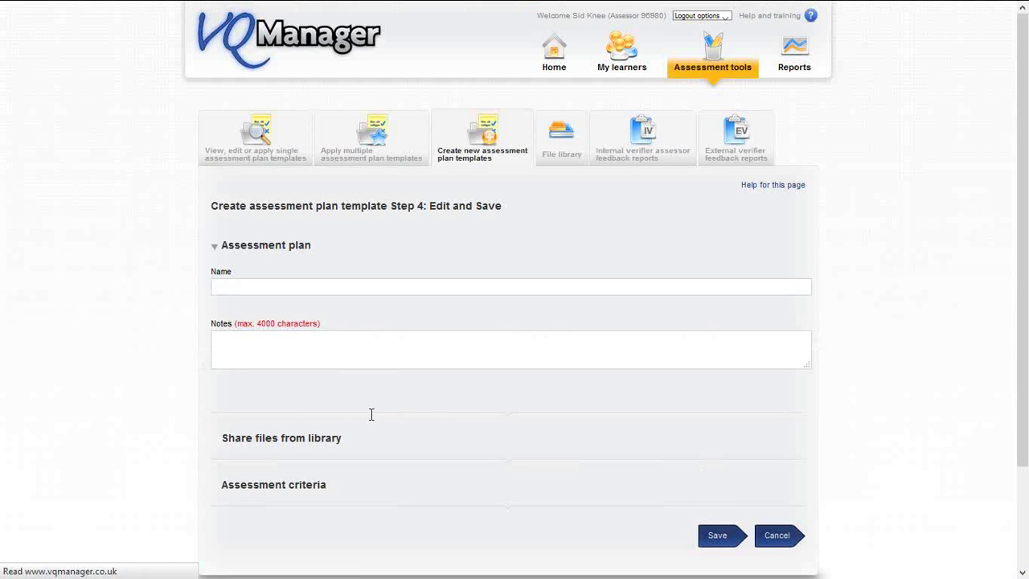
Name the assessment plan "making a cup of tea" and enter the note "read attached"
{"action": "left_click", "coordinate": [241, 287]}
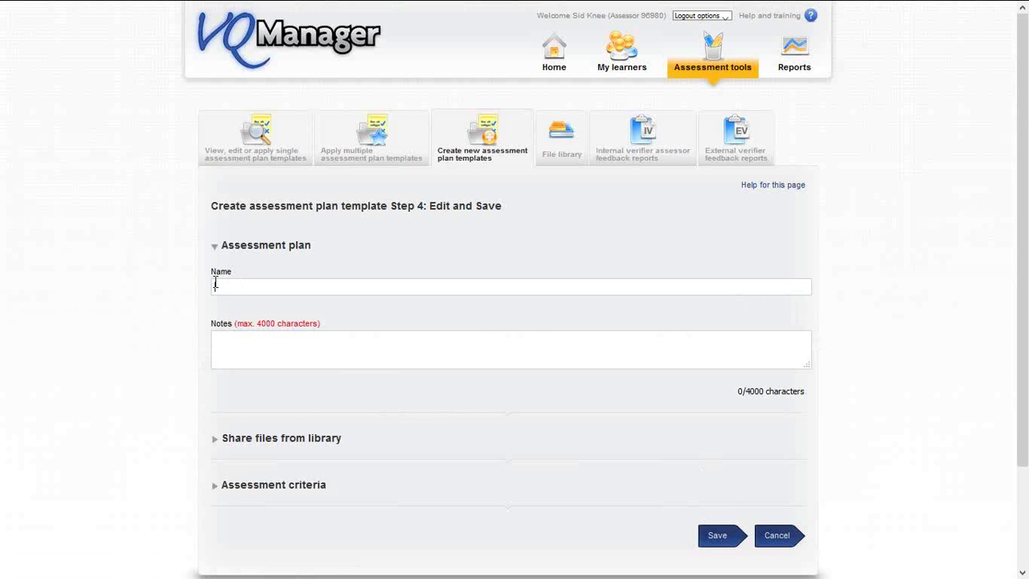
{"action": "type", "text": "Making a cup of tea"}
{"action": "left_click", "coordinate": [260, 333]}
{"action": "type", "text": "read attache"}
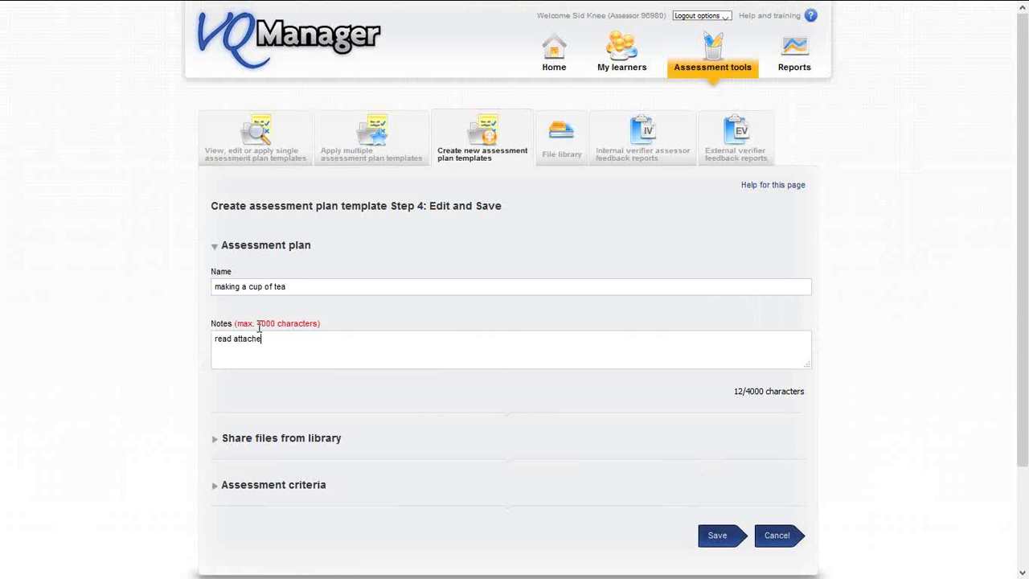
{"action": "type", "text": "d"}
Share the library file "assessor - adding multiple assessment plans at once.pdf" with the assessment plan
{"action": "scroll", "coordinate": [1023, 434], "scroll_direction": "down", "scroll_amount": 1}
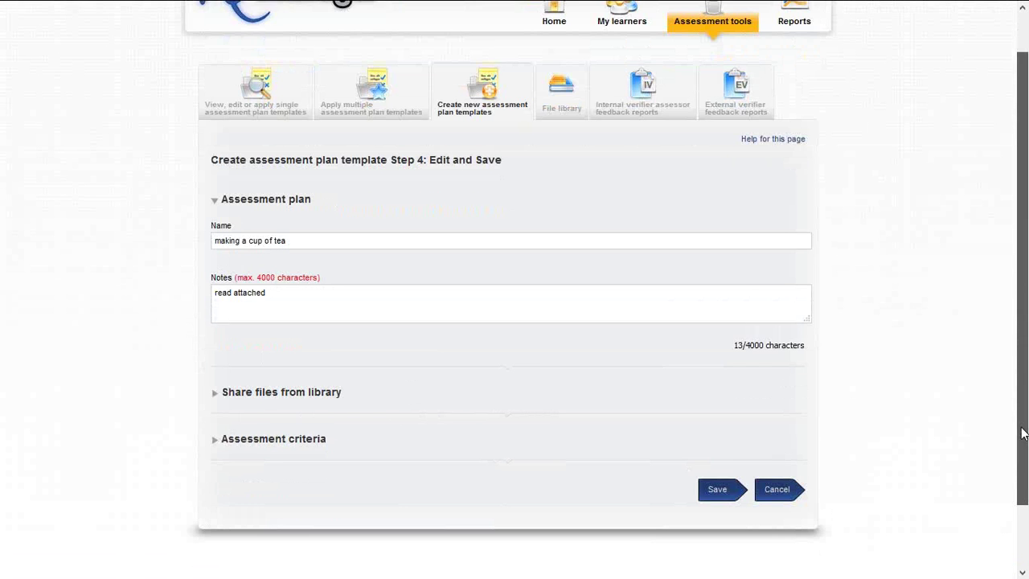
{"action": "scroll", "coordinate": [1022, 434], "scroll_direction": "down", "scroll_amount": 1}
{"action": "left_click", "coordinate": [287, 350]}
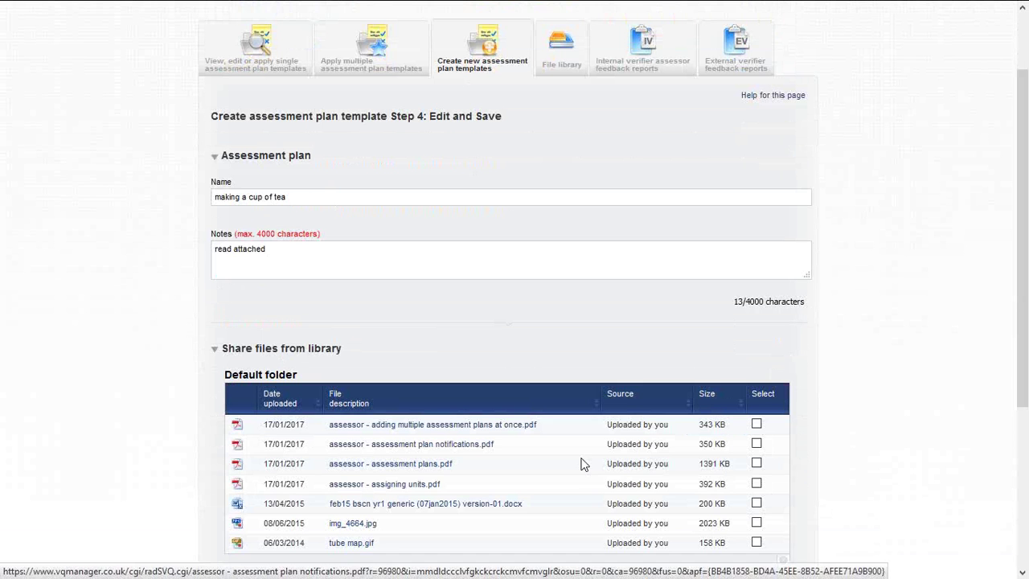
{"action": "scroll", "coordinate": [1023, 290], "scroll_direction": "down", "scroll_amount": 4}
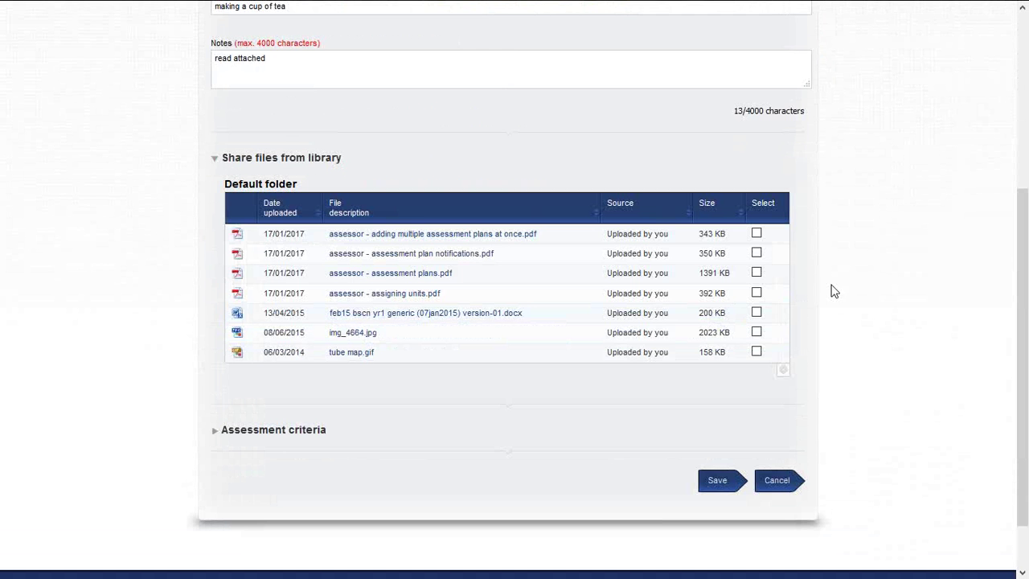
{"action": "left_click", "coordinate": [757, 233]}
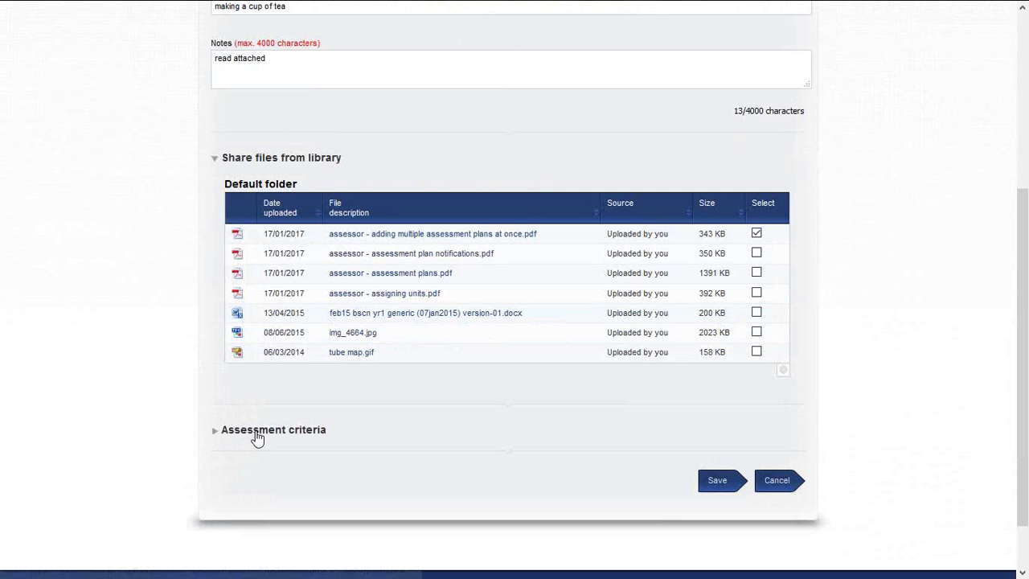
Open the assessment criteria details and clear the "How the learner can do it" text for criterion 1.1 a) of unit 204
{"action": "scroll", "coordinate": [1028, 428], "scroll_direction": "down", "scroll_amount": 8}
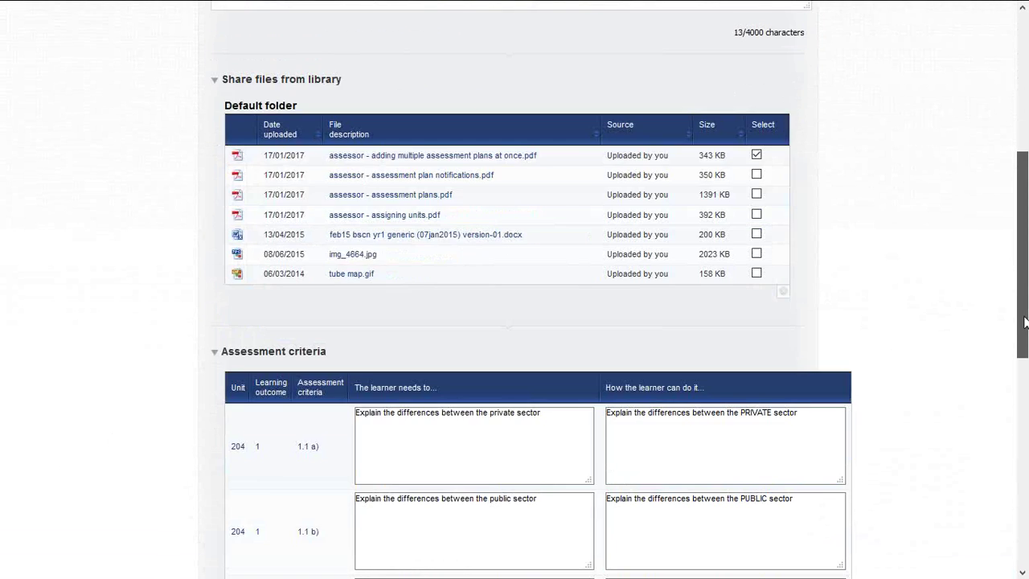
{"action": "scroll", "coordinate": [1028, 429], "scroll_direction": "down", "scroll_amount": 3}
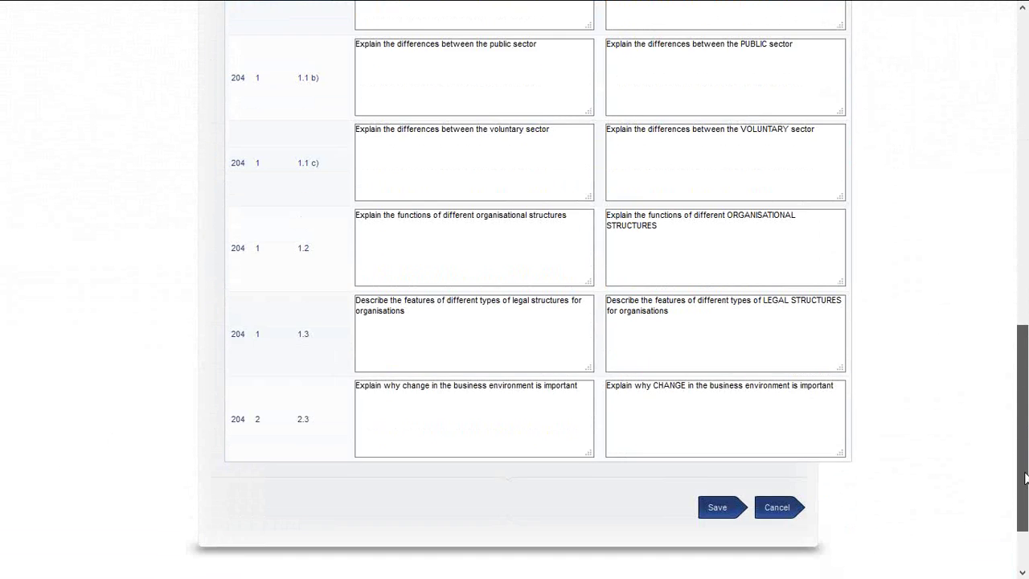
{"action": "scroll", "coordinate": [1025, 456], "scroll_direction": "up", "scroll_amount": 3}
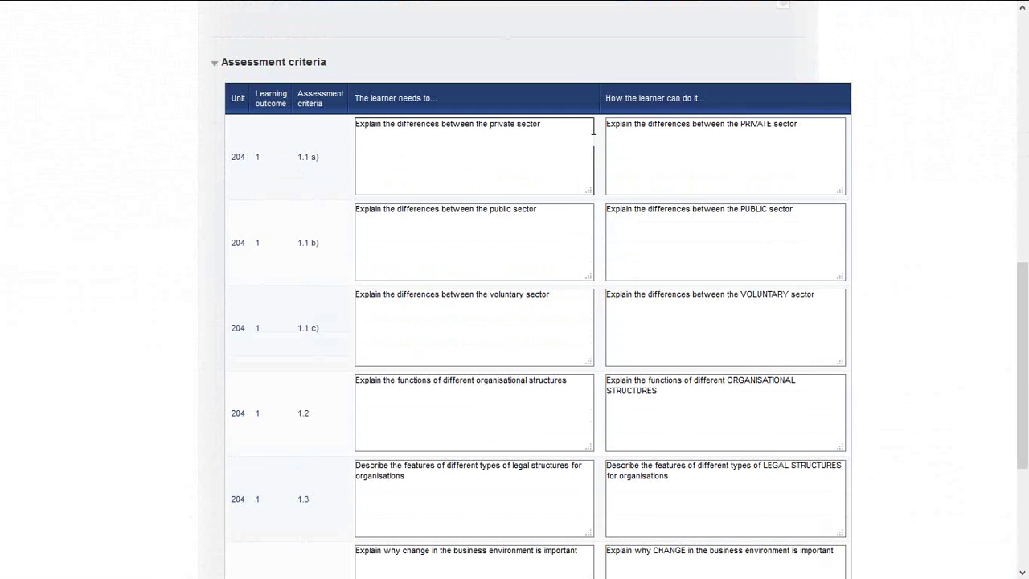
{"action": "left_click", "coordinate": [802, 127]}
{"action": "left_click_drag", "start_coordinate": [801, 126], "coordinate": [599, 131]}
{"action": "key", "text": "BackSpace"}
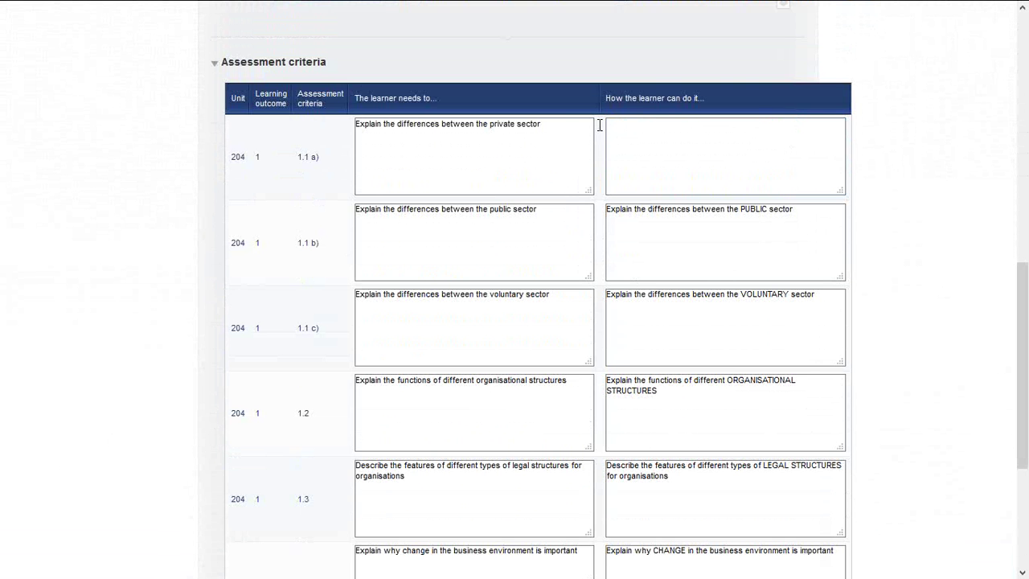
{"action": "left_click", "coordinate": [667, 135]}
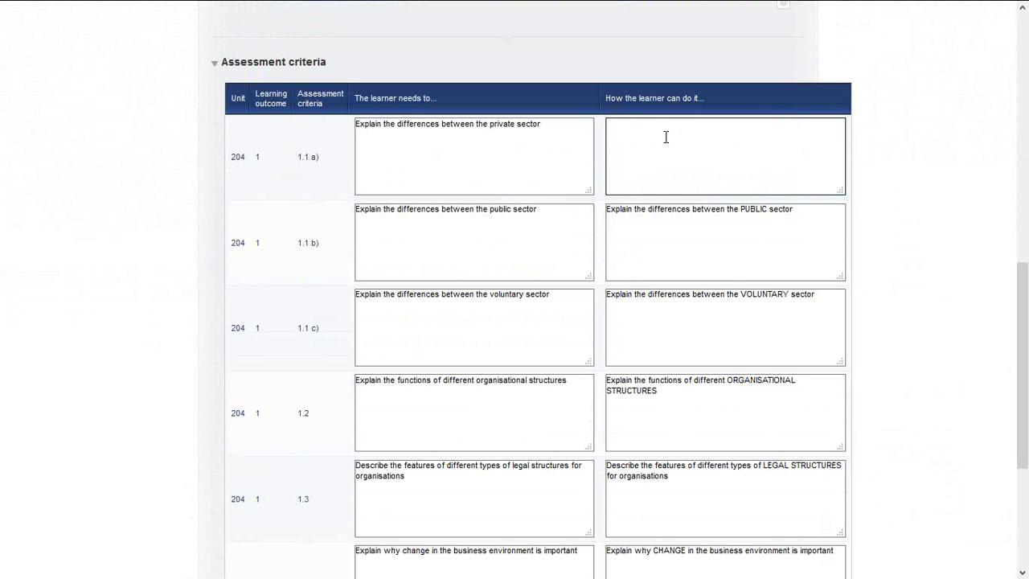
{"action": "left_click", "coordinate": [381, 143]}
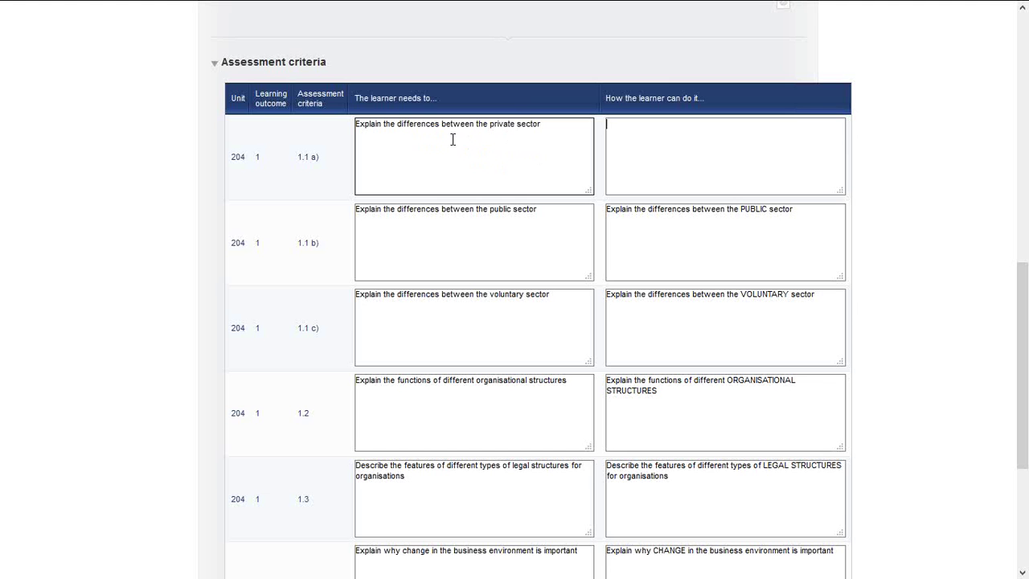
{"action": "left_click", "coordinate": [731, 186]}
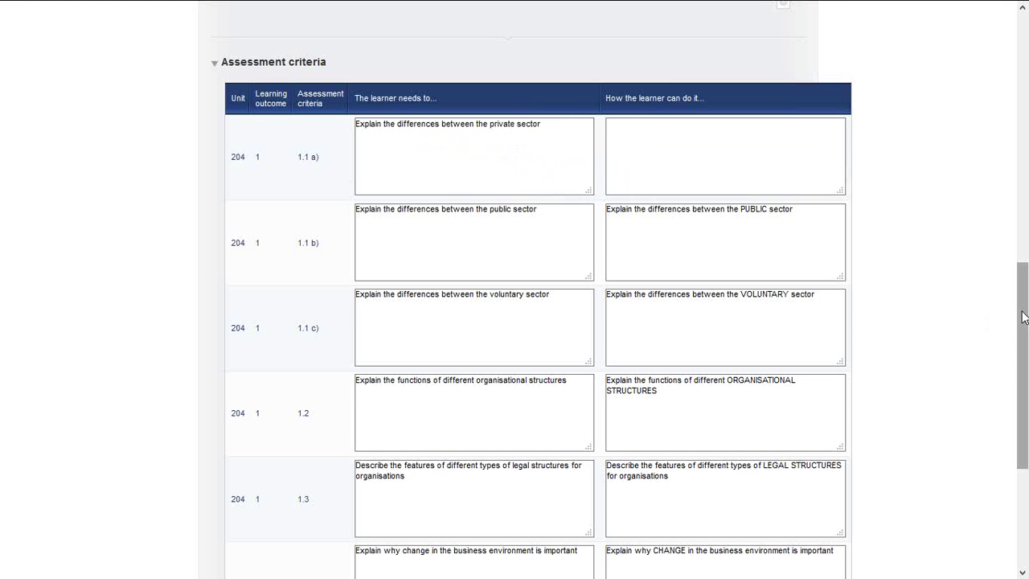
Save the assessment plan template under Diploma in Customer Service L2 (QCF) (C&G) 601_3562_1
{"action": "left_click_drag", "start_coordinate": [1024, 319], "coordinate": [1024, 432]}
{"action": "left_click", "coordinate": [725, 419]}
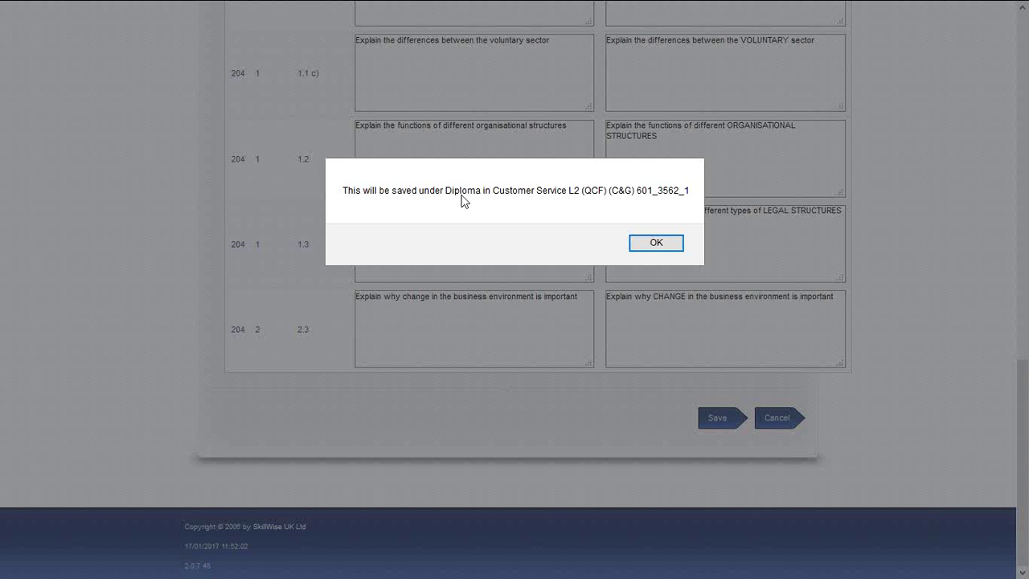
{"action": "left_click", "coordinate": [653, 242]}
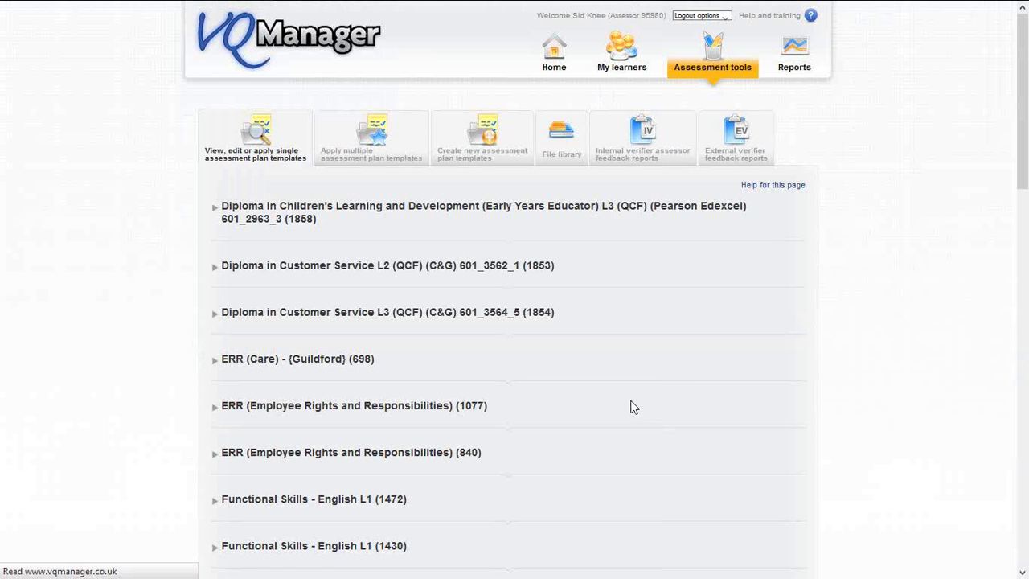
Select the "making a cup of tea" template under Diploma in Customer Service L2 and start applying it to learners
{"action": "left_click", "coordinate": [385, 272]}
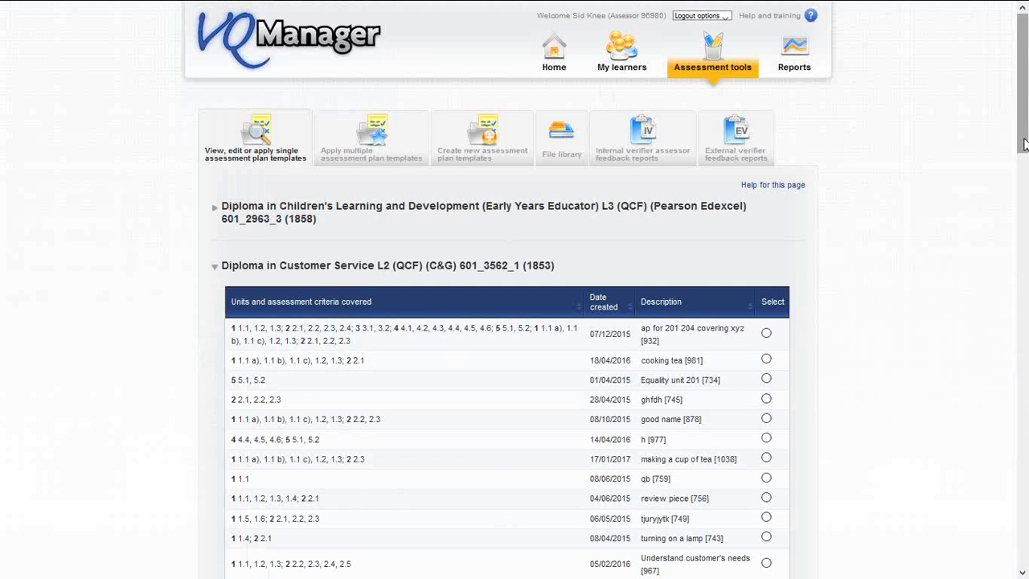
{"action": "left_click_drag", "start_coordinate": [1024, 143], "coordinate": [1024, 197]}
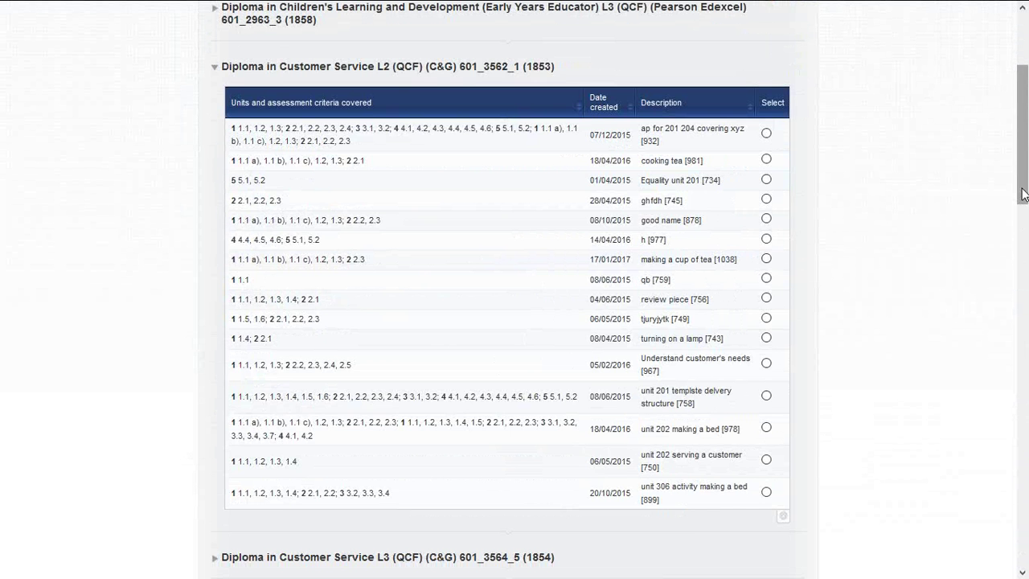
{"action": "scroll", "coordinate": [1022, 199], "scroll_direction": "up", "scroll_amount": 2}
{"action": "left_click_drag", "start_coordinate": [1020, 204], "coordinate": [1015, 483]}
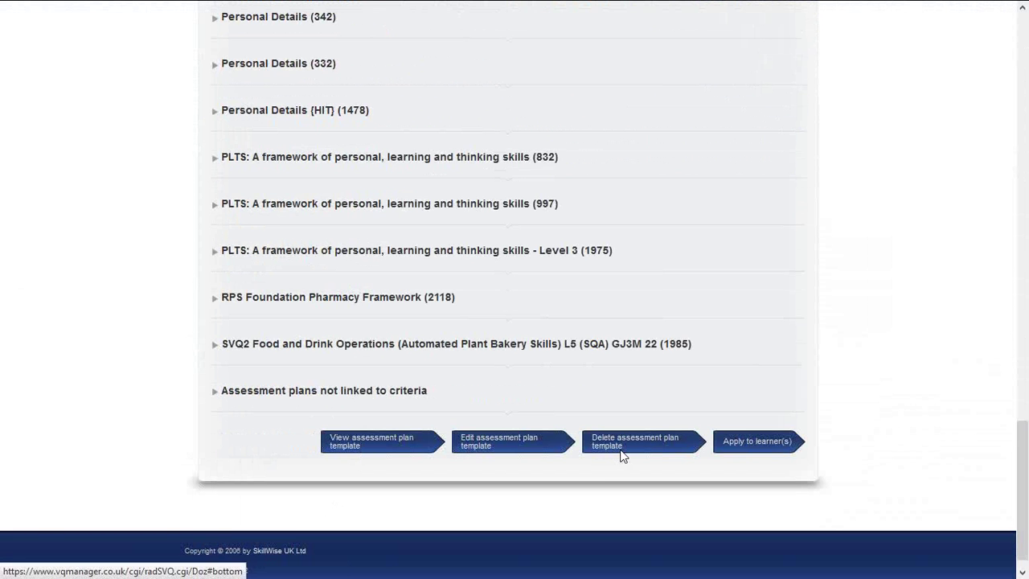
{"action": "left_click_drag", "start_coordinate": [1023, 457], "coordinate": [1011, 129]}
{"action": "scroll", "coordinate": [740, 166], "scroll_direction": "up", "scroll_amount": 2}
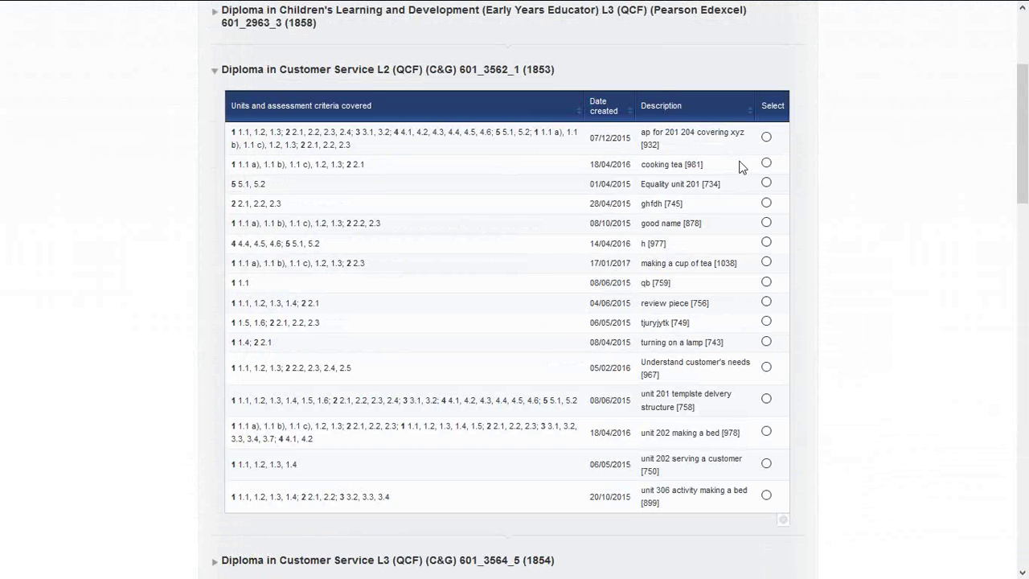
{"action": "left_click", "coordinate": [768, 264]}
{"action": "left_click_drag", "start_coordinate": [1023, 142], "coordinate": [1006, 536]}
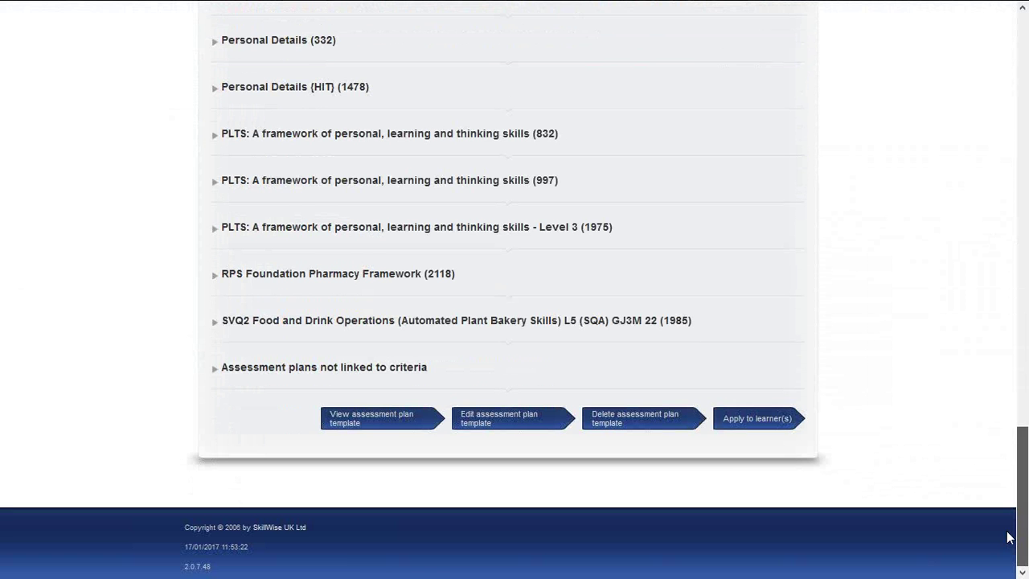
{"action": "left_click", "coordinate": [740, 422]}
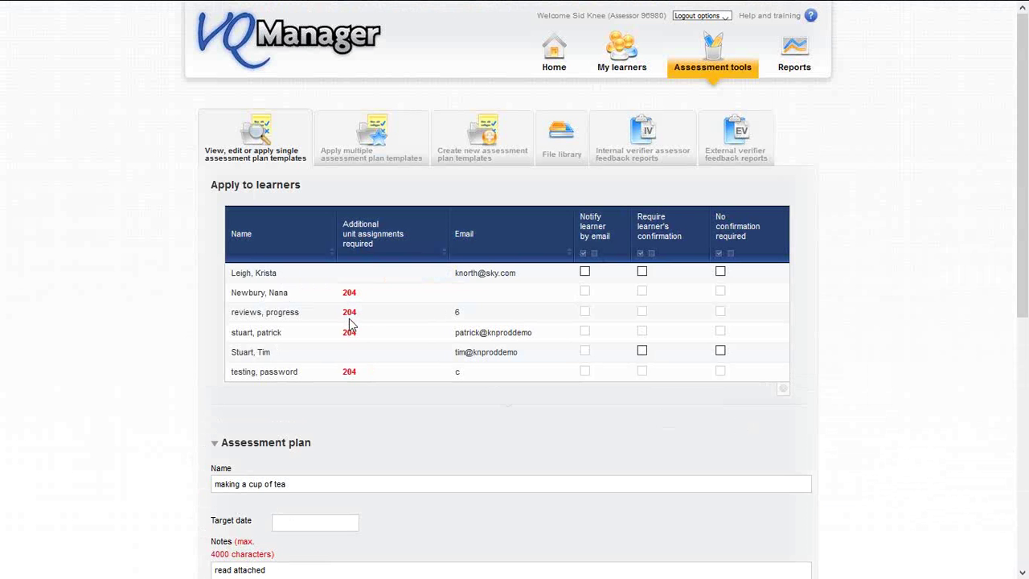
Require confirmation from both learners who need no additional unit assignments, and notify the first listed learner by email
{"action": "mouse_move", "coordinate": [360, 330]}
{"action": "left_click", "coordinate": [641, 272]}
{"action": "left_click", "coordinate": [585, 271]}
{"action": "left_click", "coordinate": [719, 273]}
{"action": "left_click", "coordinate": [642, 271]}
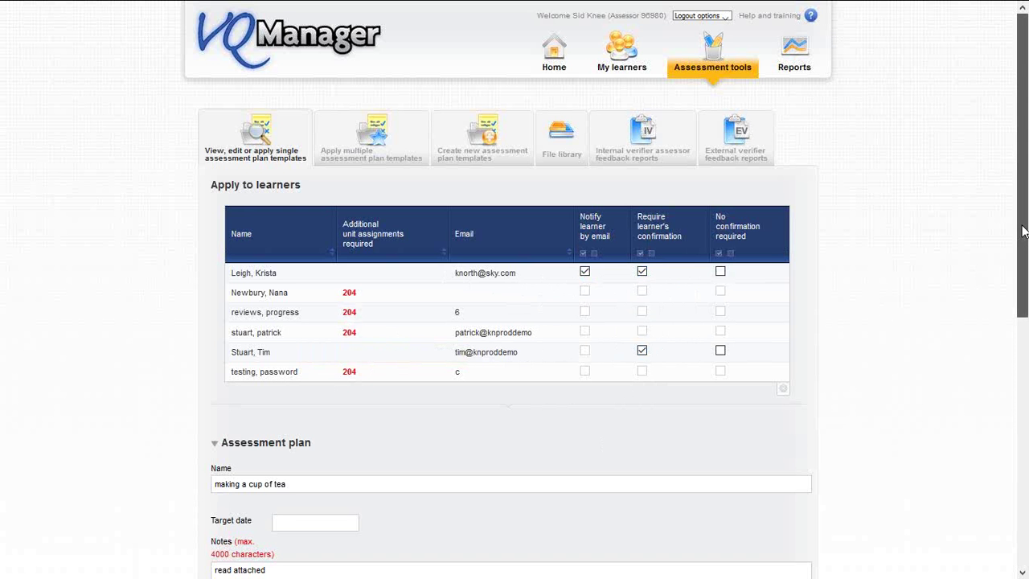
{"action": "left_click_drag", "start_coordinate": [1022, 230], "coordinate": [1021, 314]}
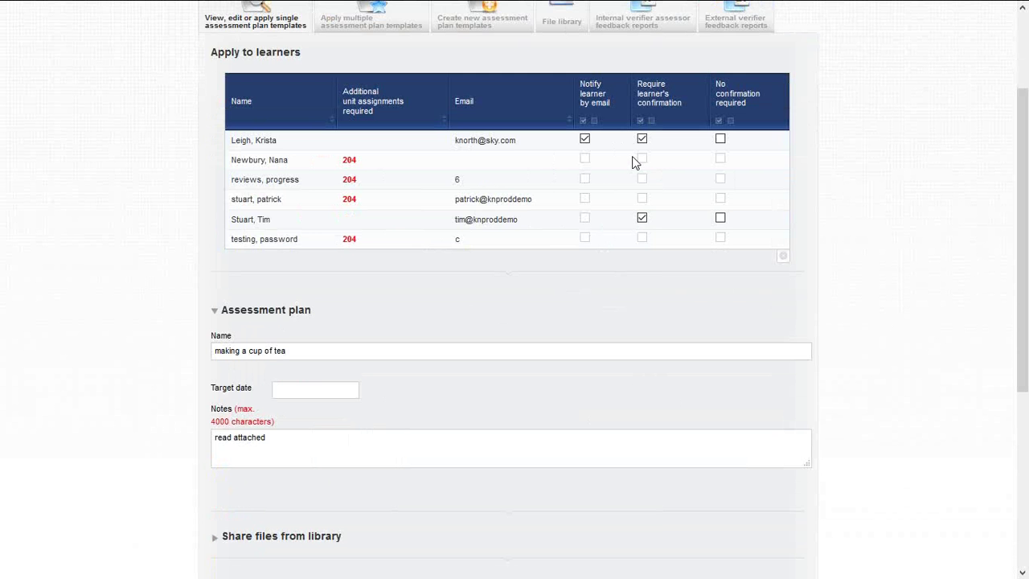
{"action": "left_click_drag", "start_coordinate": [1025, 177], "coordinate": [1023, 205]}
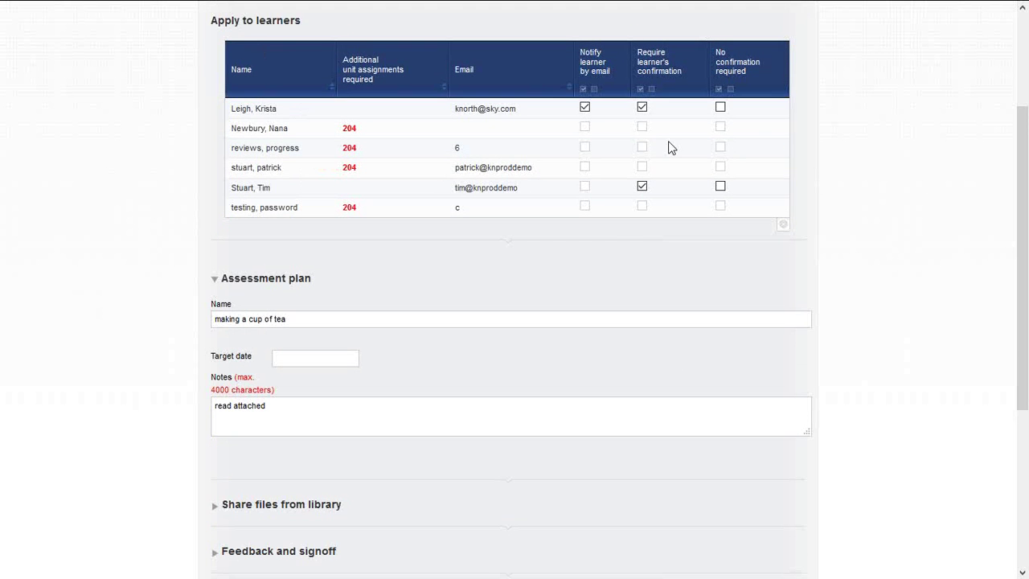
{"action": "left_click", "coordinate": [643, 186]}
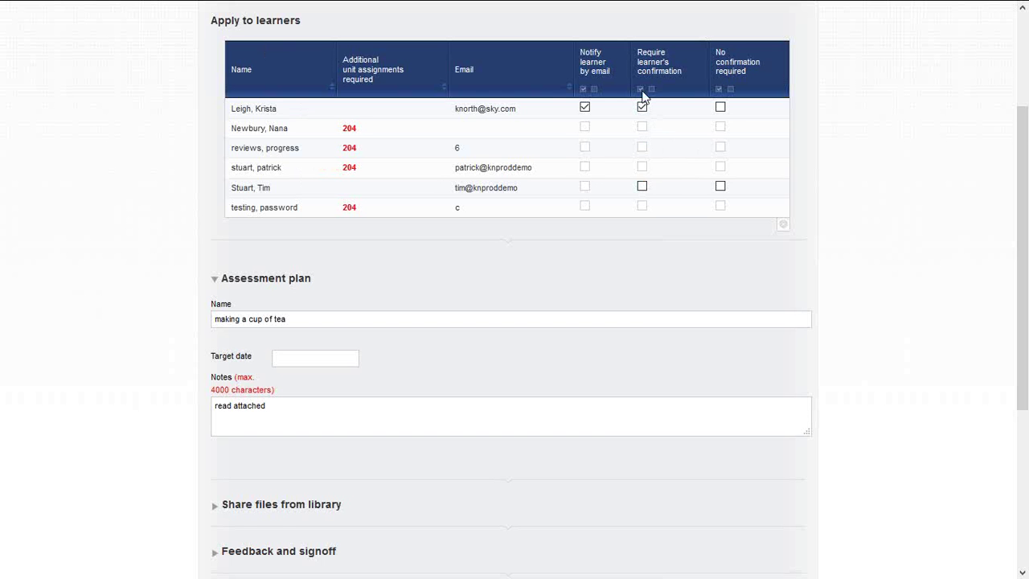
{"action": "left_click", "coordinate": [644, 192]}
{"action": "key", "text": "Down"}
{"action": "key", "text": "Return"}
Set the target date to 31/01/2017 and also share "assessor - assessment plan notifications.pdf" and "assessor - assessment plans.pdf" from the library
{"action": "left_click", "coordinate": [289, 360]}
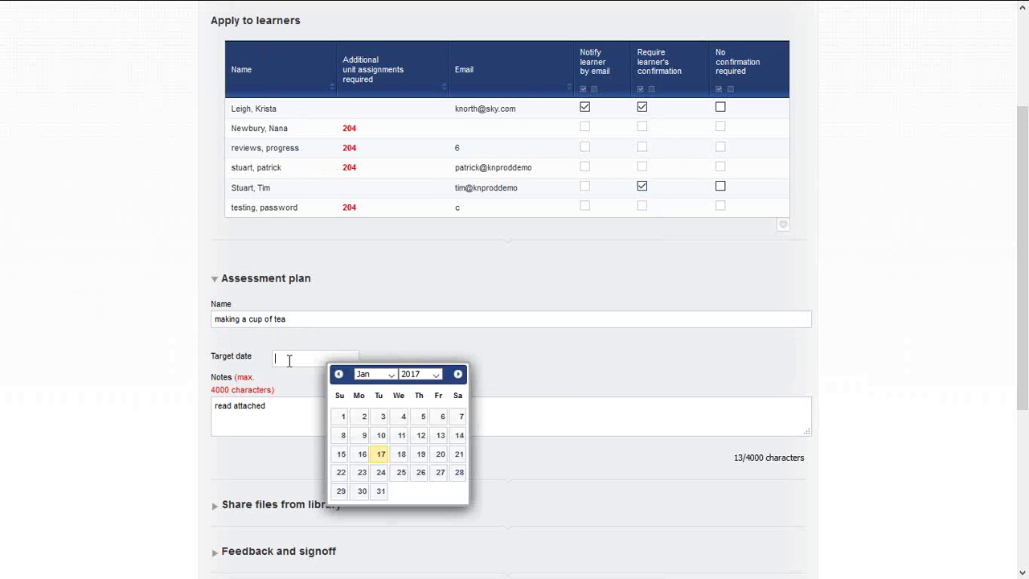
{"action": "left_click", "coordinate": [379, 491]}
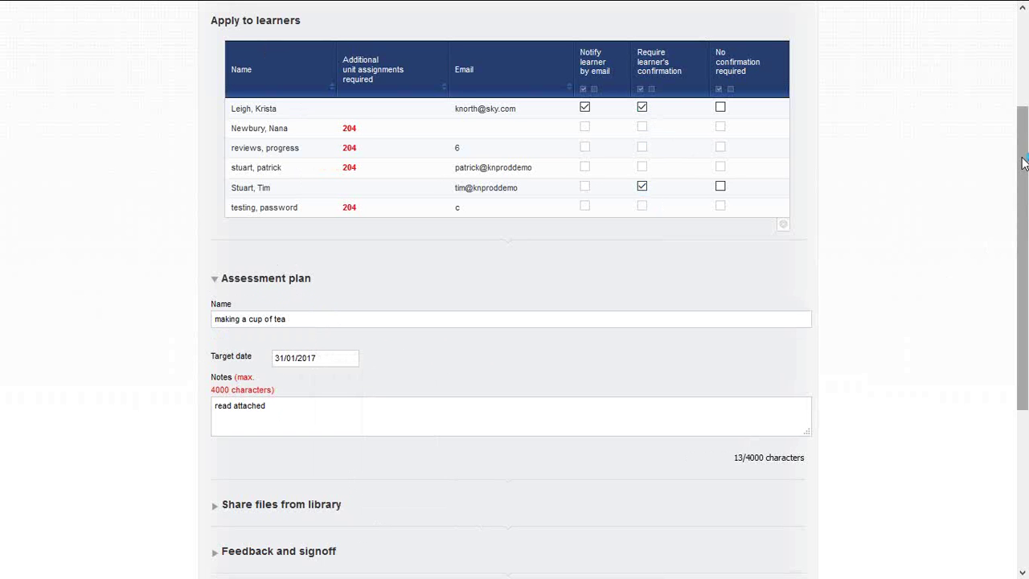
{"action": "left_click_drag", "start_coordinate": [1023, 162], "coordinate": [1023, 270]}
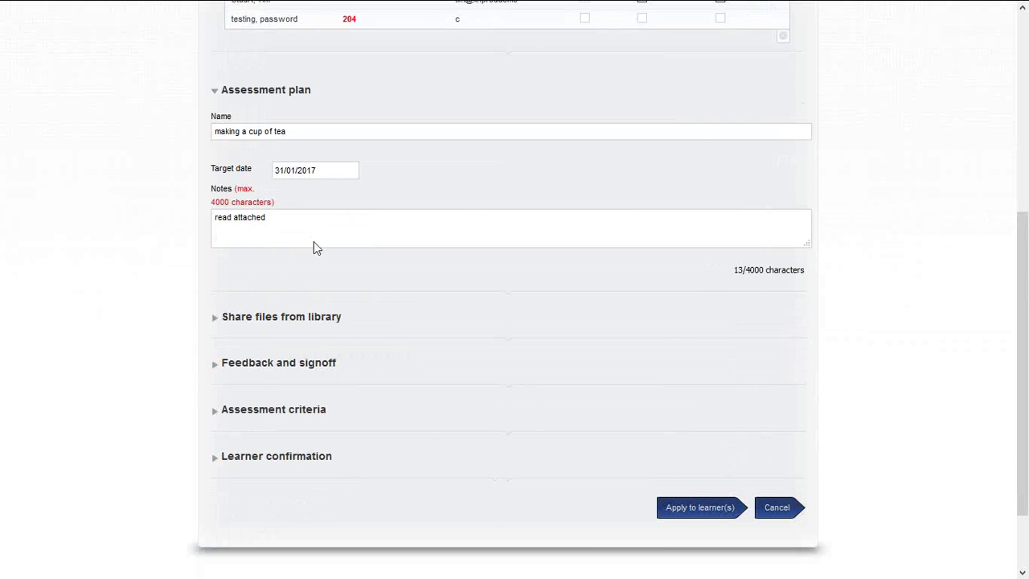
{"action": "left_click", "coordinate": [350, 325]}
{"action": "scroll", "coordinate": [1023, 299], "scroll_direction": "down", "scroll_amount": 2}
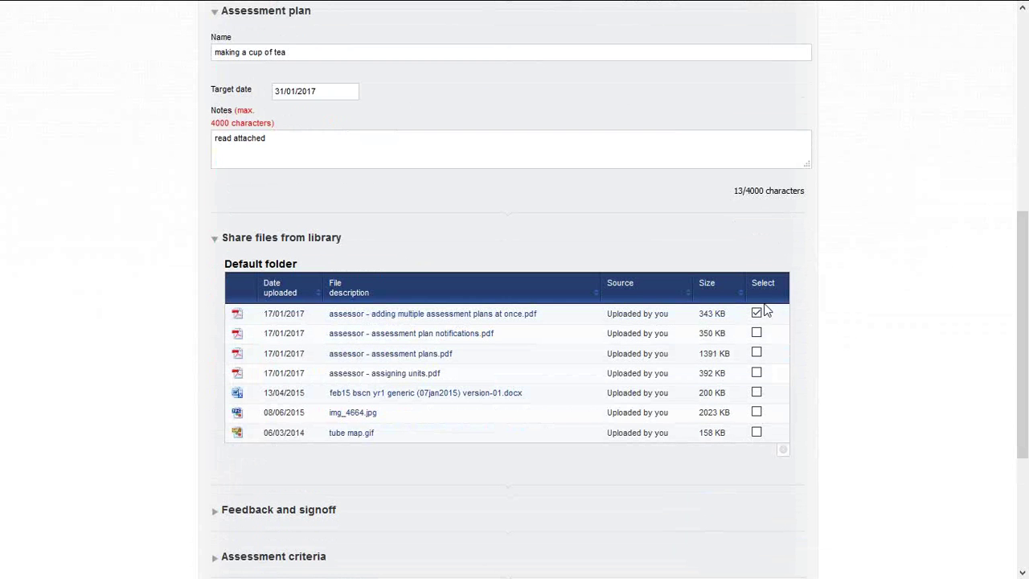
{"action": "left_click", "coordinate": [757, 333]}
{"action": "left_click", "coordinate": [757, 354]}
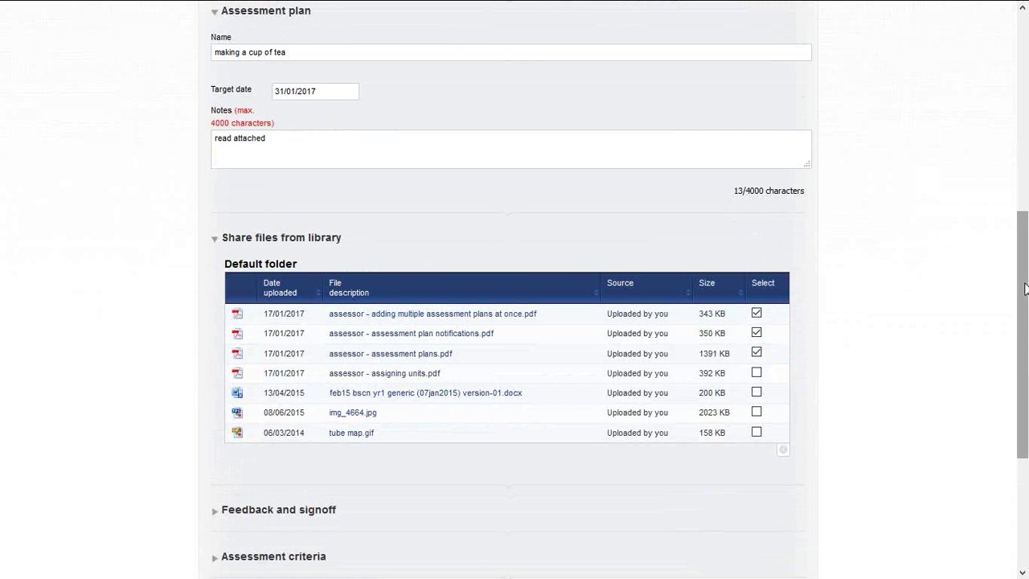
Check the assessment criteria and learner confirmation sections, and apply the assessment plan to the selected learners
{"action": "left_click_drag", "start_coordinate": [1024, 294], "coordinate": [992, 436]}
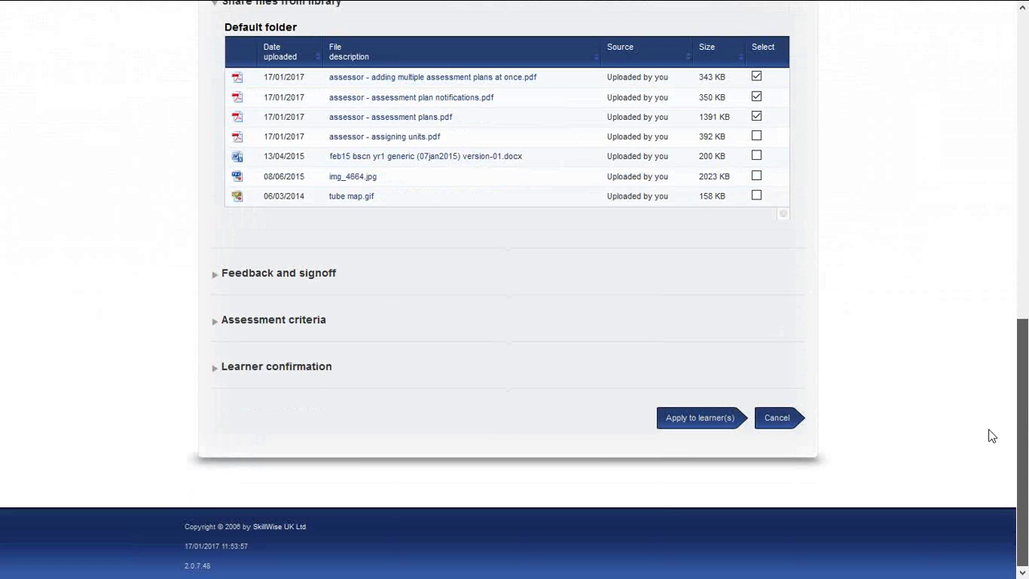
{"action": "left_click", "coordinate": [298, 324]}
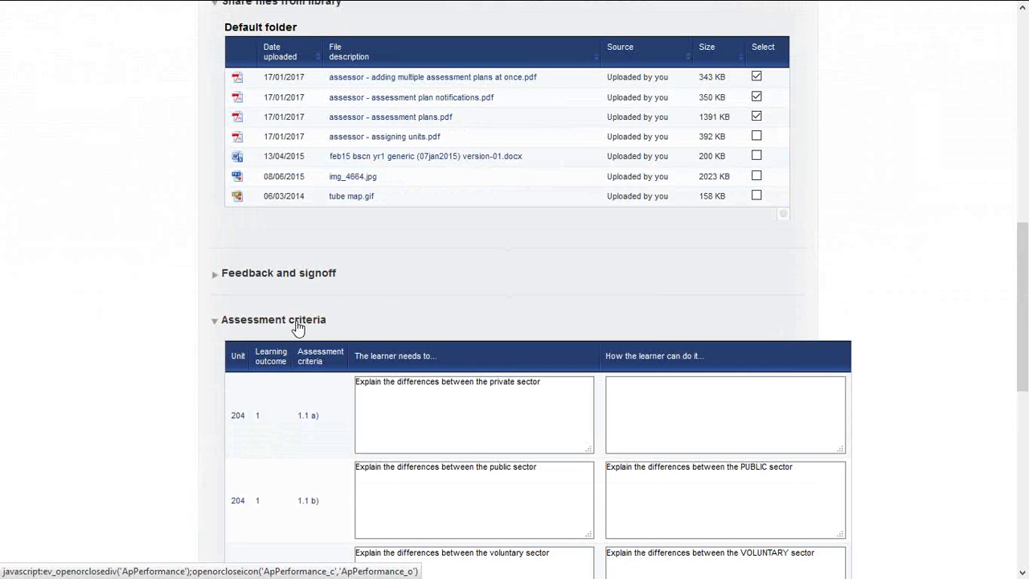
{"action": "left_click", "coordinate": [246, 325]}
{"action": "left_click", "coordinate": [251, 373]}
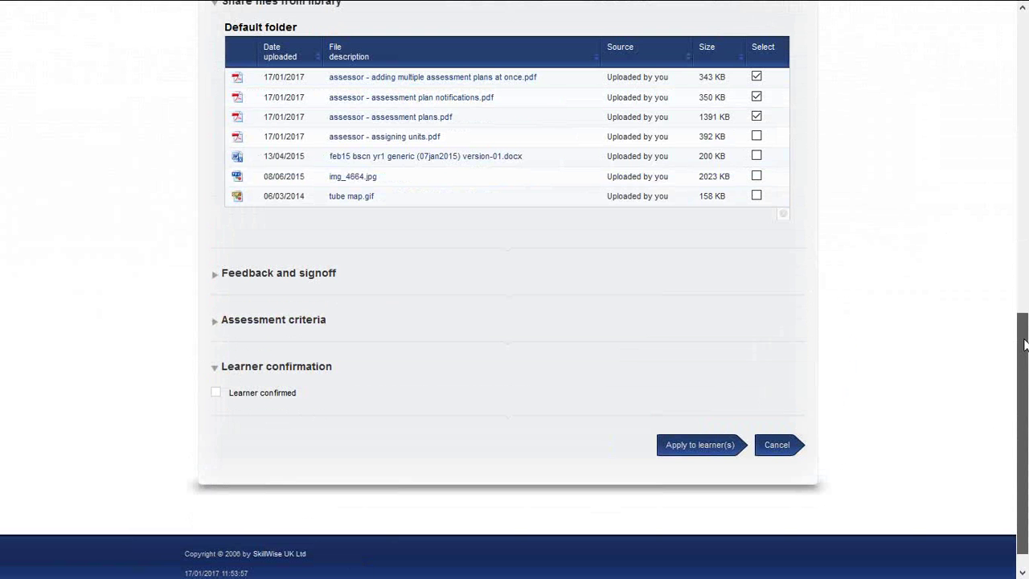
{"action": "left_click_drag", "start_coordinate": [1024, 348], "coordinate": [1026, 99]}
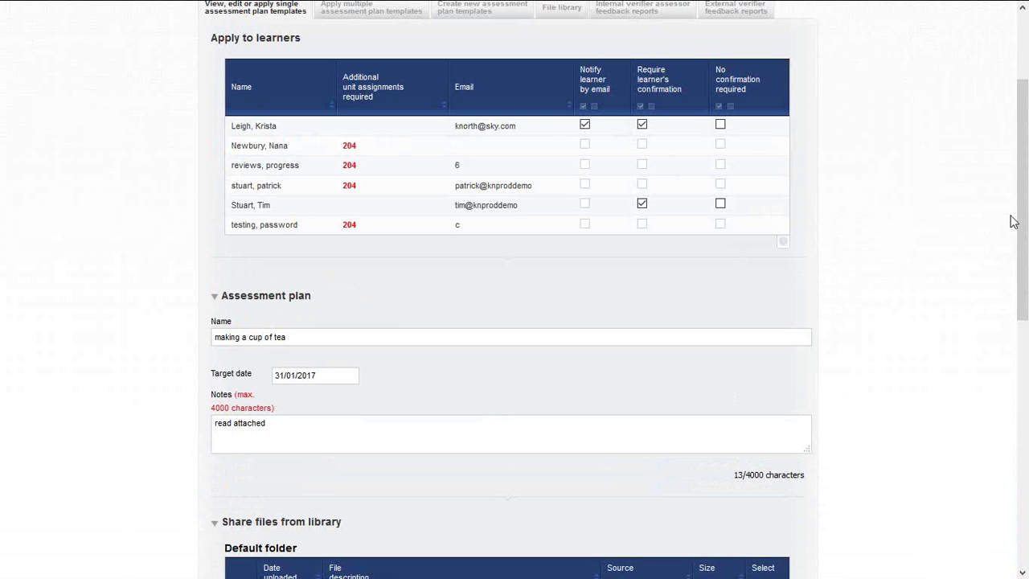
{"action": "left_click_drag", "start_coordinate": [1026, 185], "coordinate": [1026, 411]}
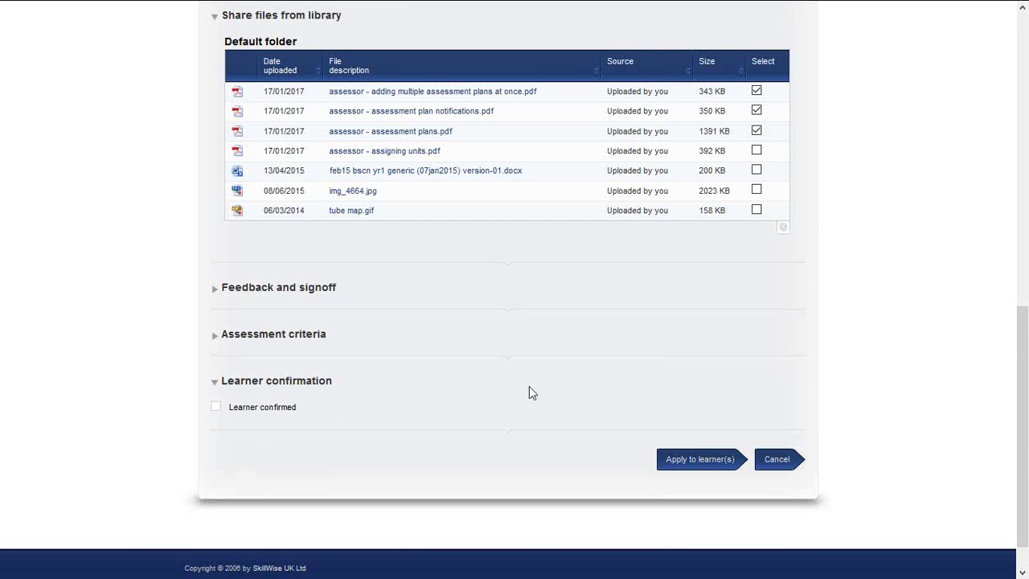
{"action": "left_click", "coordinate": [709, 465]}
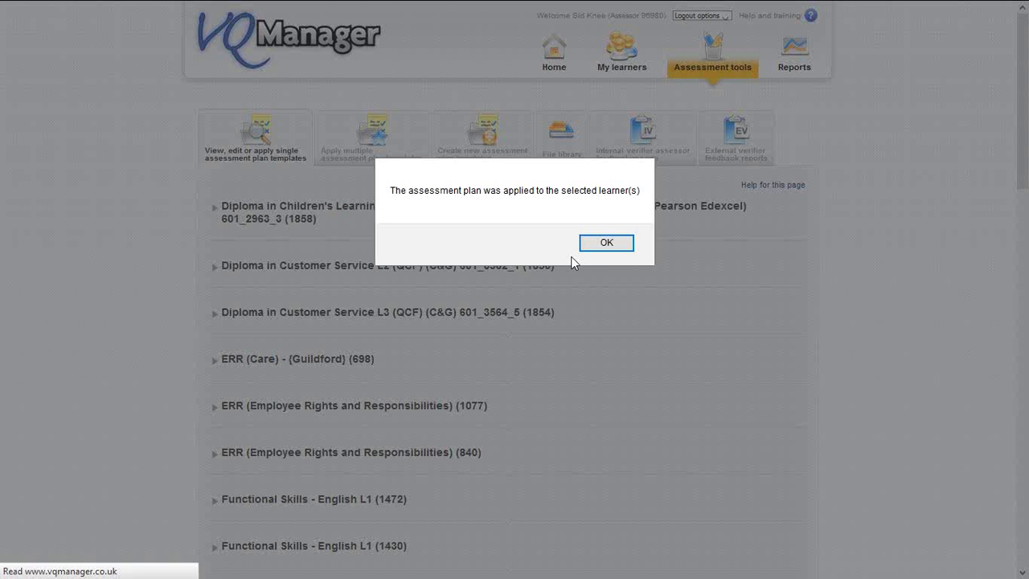
{"action": "left_click", "coordinate": [600, 251]}
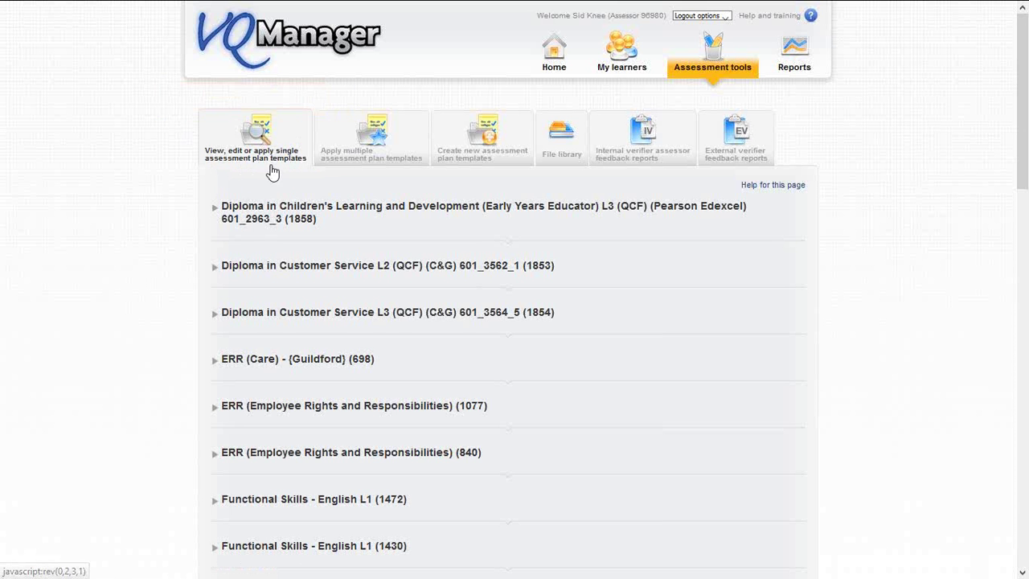
Select the "making a cup of tea" template under Diploma in Customer Service L2 for multiple-template application and start applying it to learners
{"action": "left_click", "coordinate": [372, 143]}
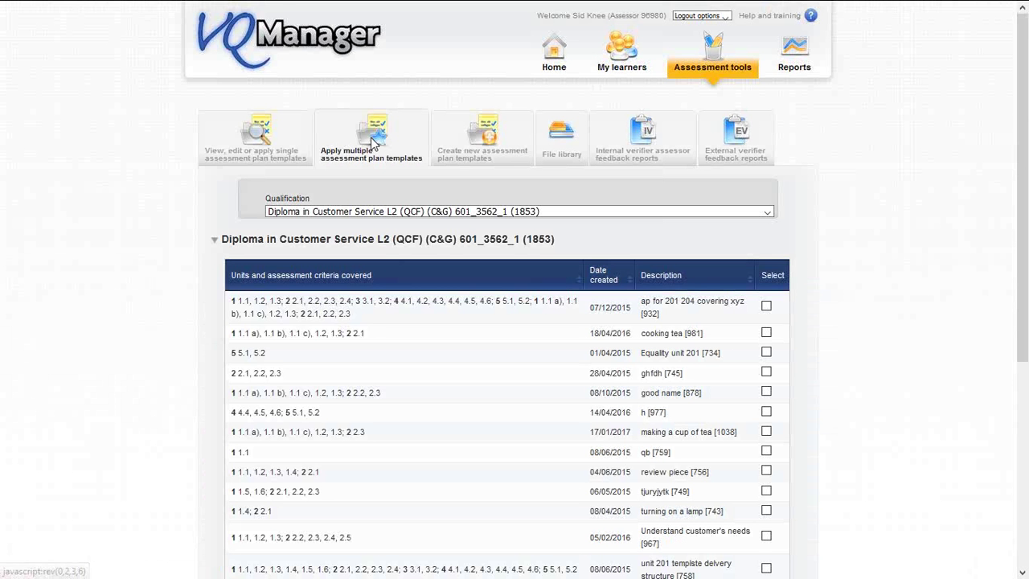
{"action": "scroll", "coordinate": [1025, 105], "scroll_direction": "down", "scroll_amount": 1}
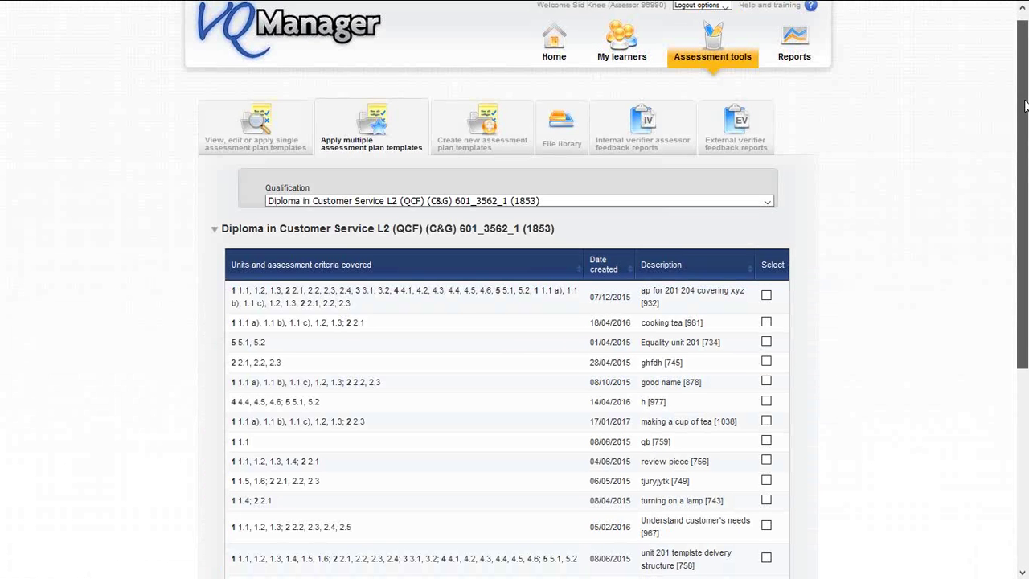
{"action": "left_click_drag", "start_coordinate": [1025, 105], "coordinate": [1024, 157]}
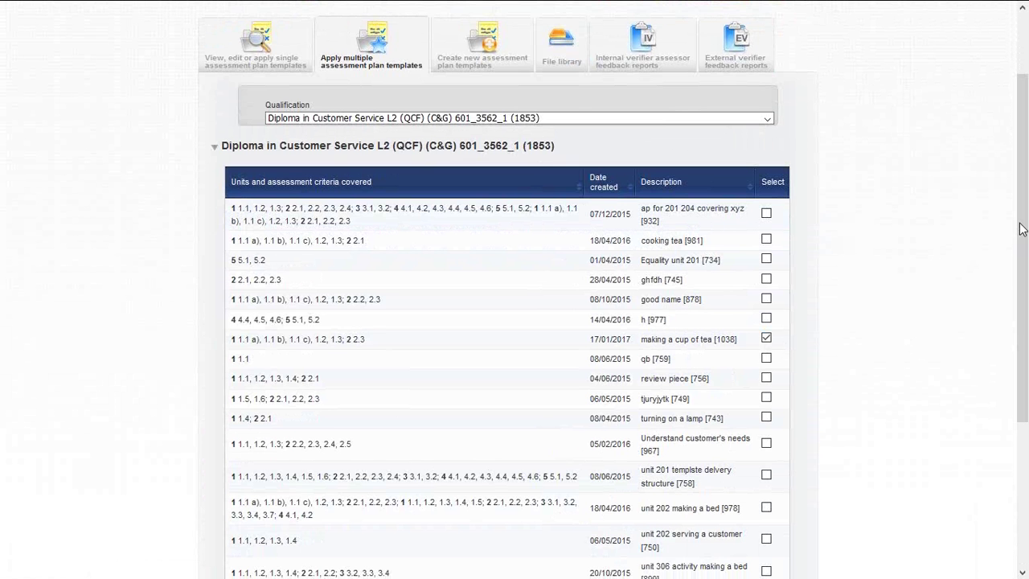
{"action": "left_click_drag", "start_coordinate": [1023, 247], "coordinate": [1023, 281]}
{"action": "scroll", "coordinate": [1022, 282], "scroll_direction": "down", "scroll_amount": 2}
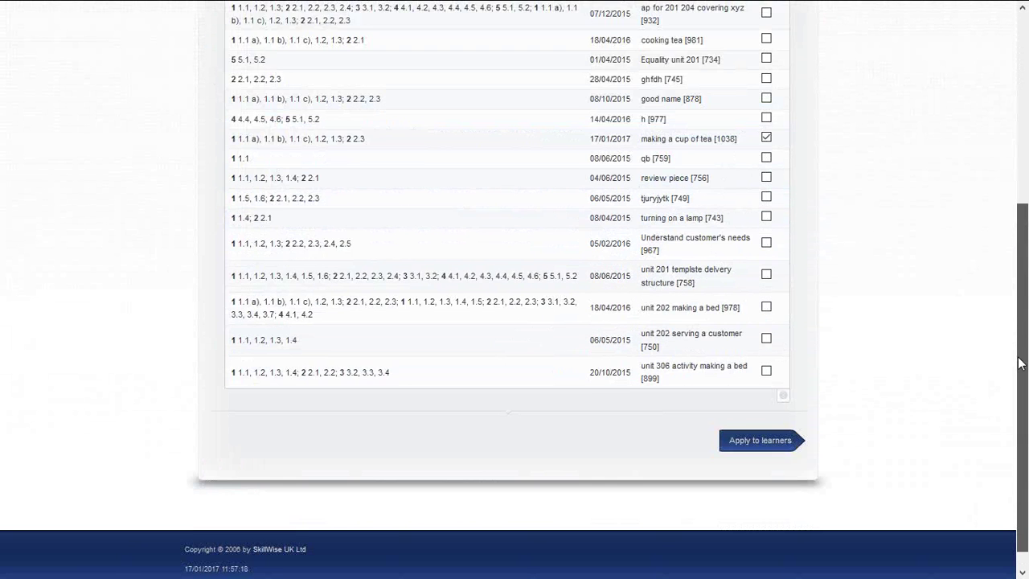
{"action": "left_click", "coordinate": [743, 432]}
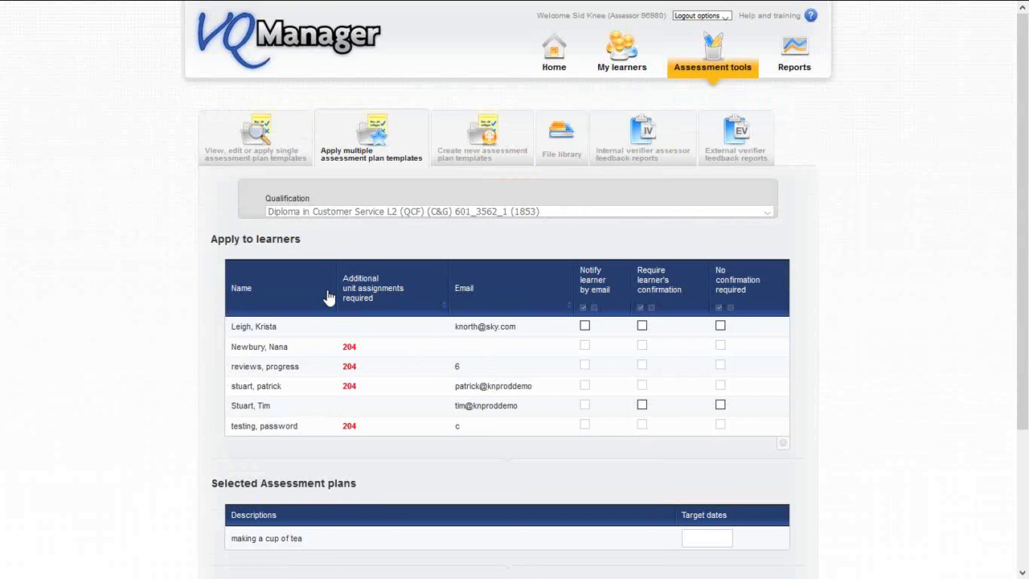
Return to the template list, add "ap for 201 204 covering xyz", "cooking tea" and "Equality unit 201" to the selection, and start applying them to learners
{"action": "key", "text": "BackSpace"}
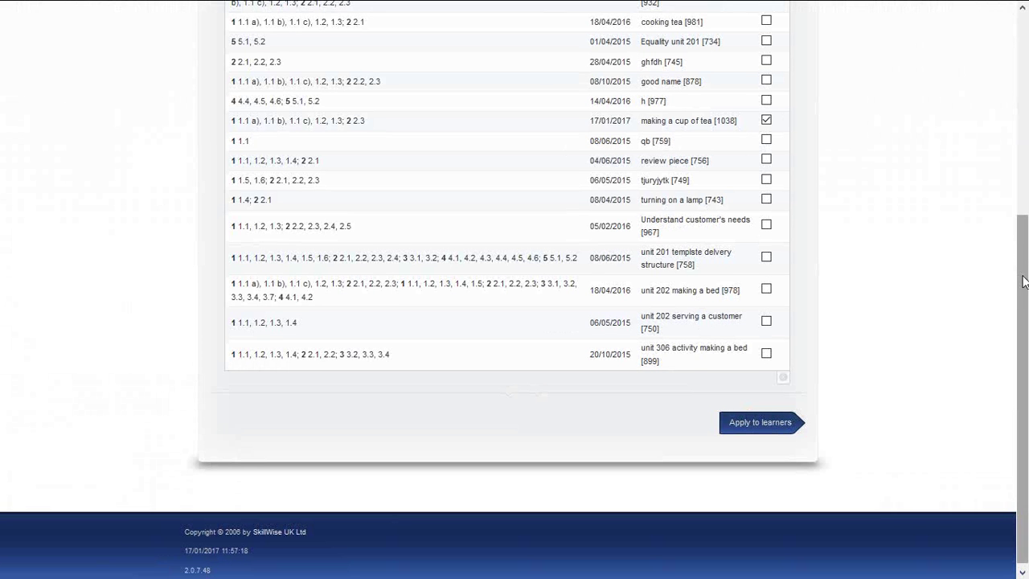
{"action": "left_click_drag", "start_coordinate": [1024, 280], "coordinate": [1024, 200]}
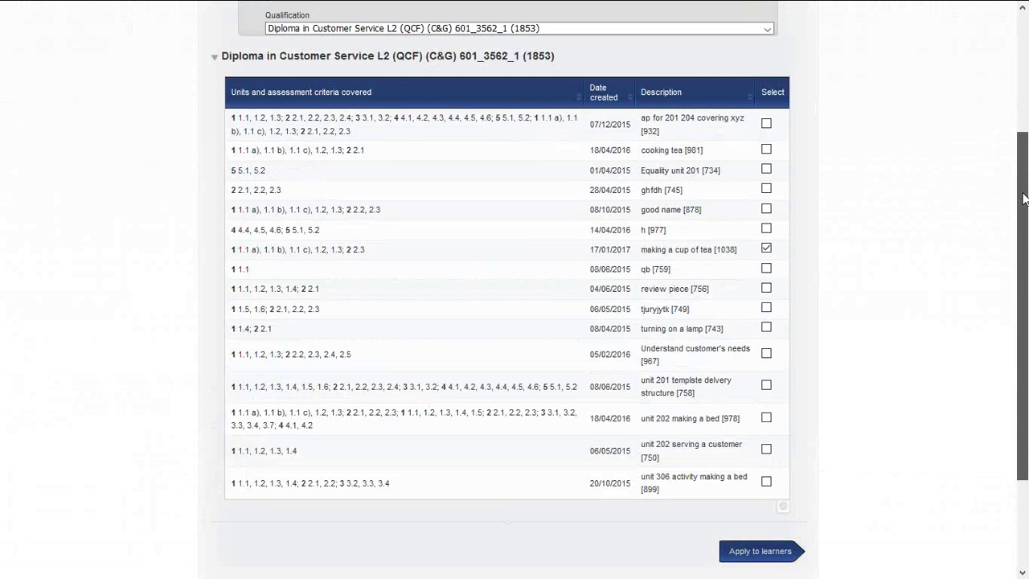
{"action": "left_click", "coordinate": [766, 123]}
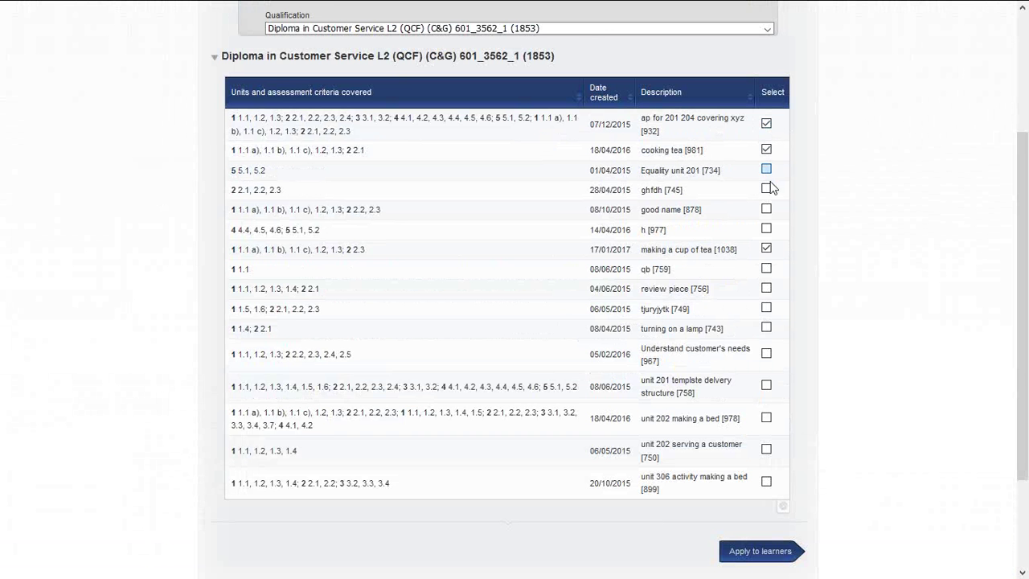
{"action": "left_click", "coordinate": [767, 170]}
{"action": "left_click", "coordinate": [745, 559]}
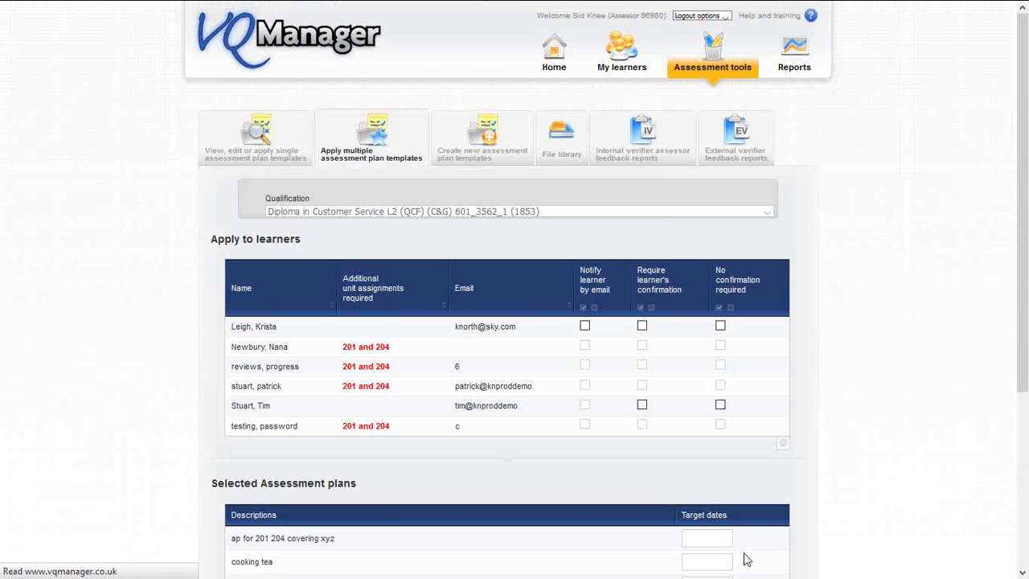
Require confirmation from both learners who need no additional unit assignments, and set the "ap for 201 204 covering xyz" target date to 31/01/2017
{"action": "left_click", "coordinate": [644, 328]}
{"action": "left_click", "coordinate": [642, 404]}
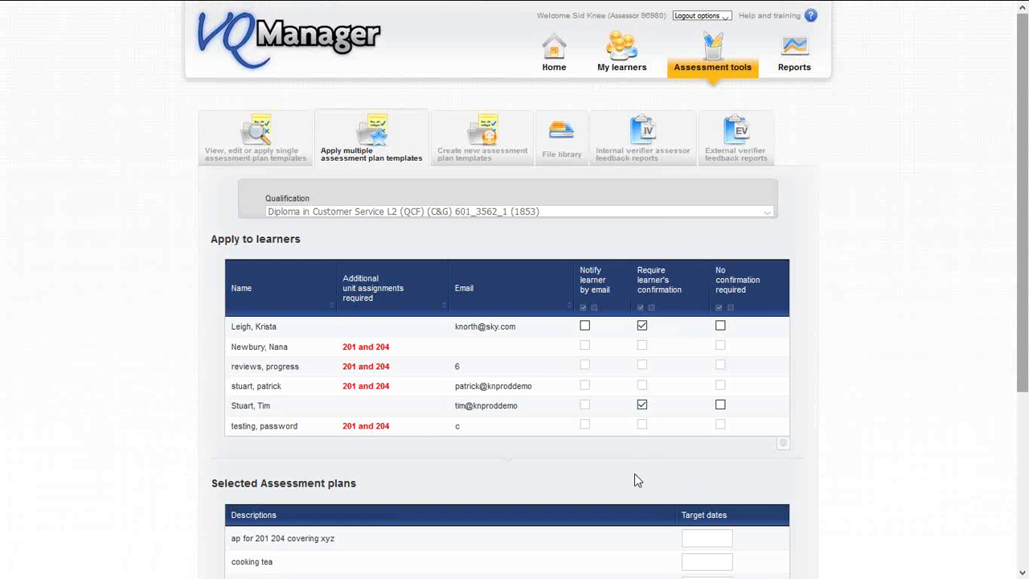
{"action": "scroll", "coordinate": [1021, 271], "scroll_direction": "down", "scroll_amount": 3}
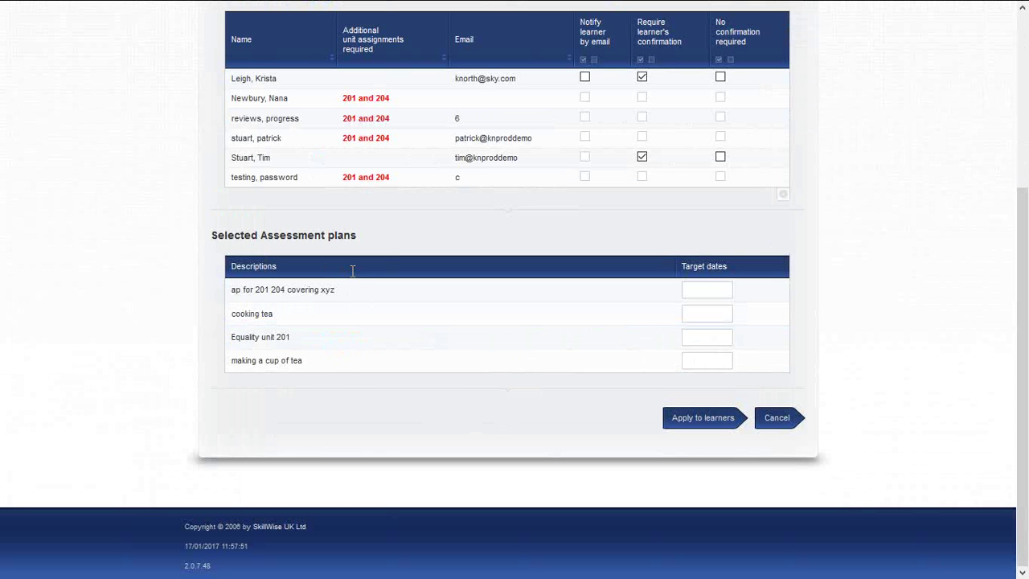
{"action": "left_click", "coordinate": [699, 288]}
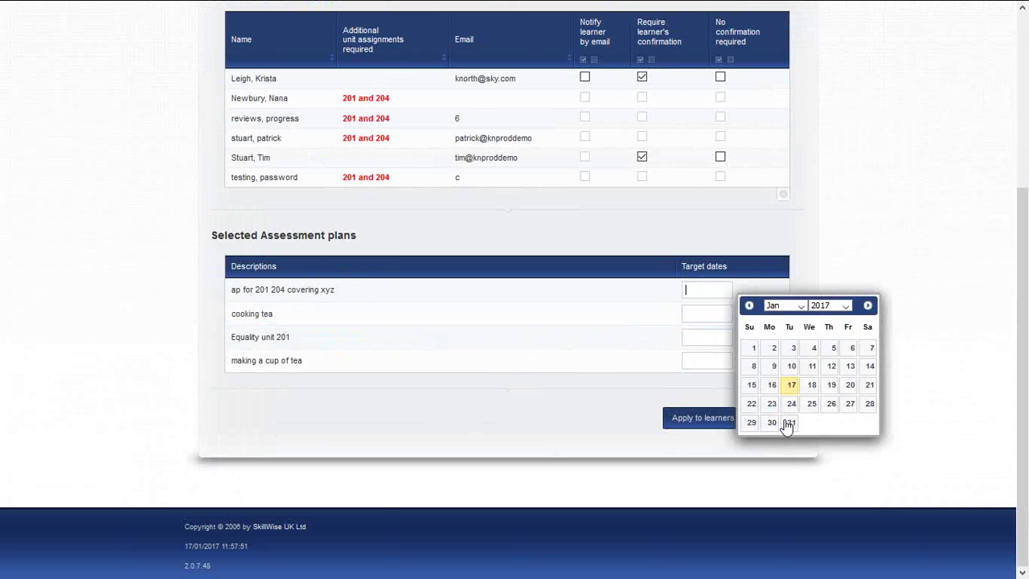
{"action": "left_click", "coordinate": [789, 424]}
Set target dates of 24/01/2017 for "cooking tea" and "Equality unit 201" and 31/01/2017 for "making a cup of tea", and apply the plans
{"action": "left_click", "coordinate": [703, 316]}
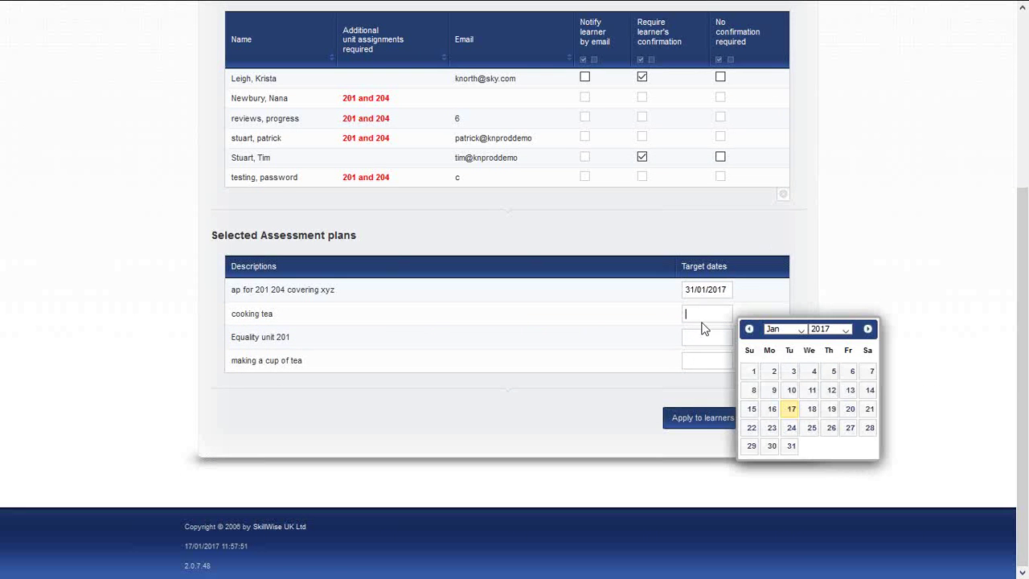
{"action": "left_click", "coordinate": [791, 427]}
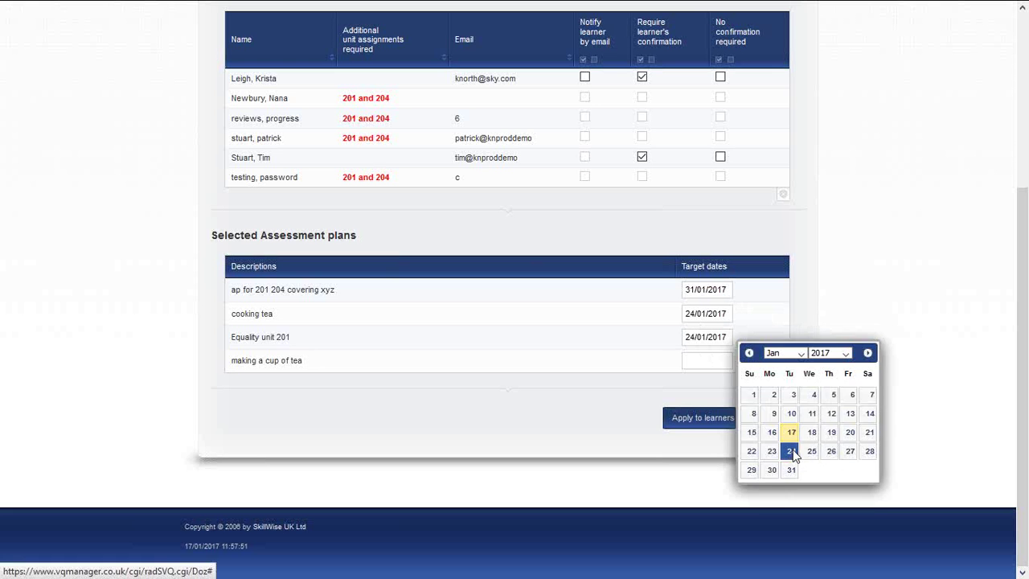
{"action": "left_click", "coordinate": [790, 450]}
{"action": "left_click", "coordinate": [702, 362]}
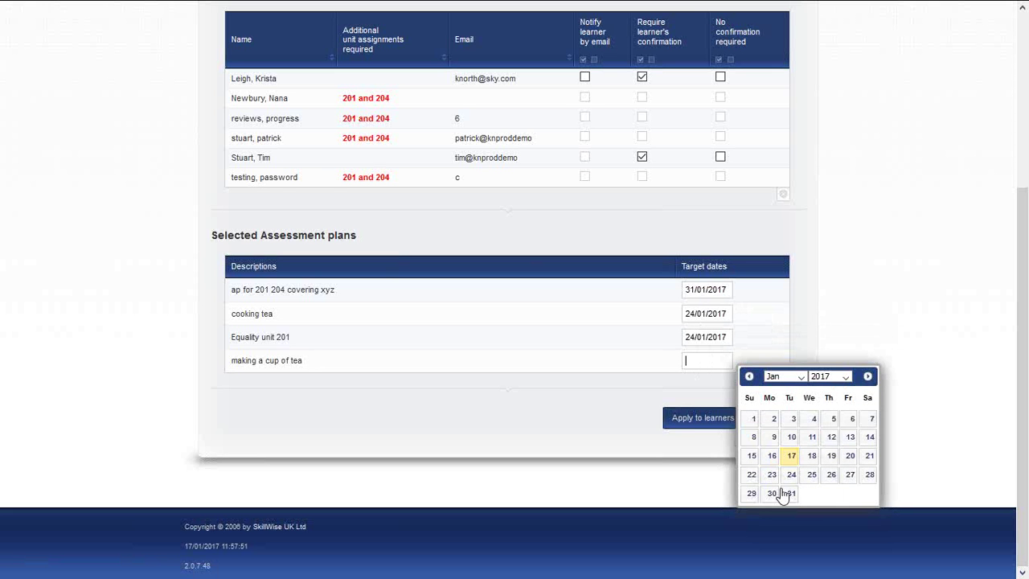
{"action": "left_click", "coordinate": [789, 491]}
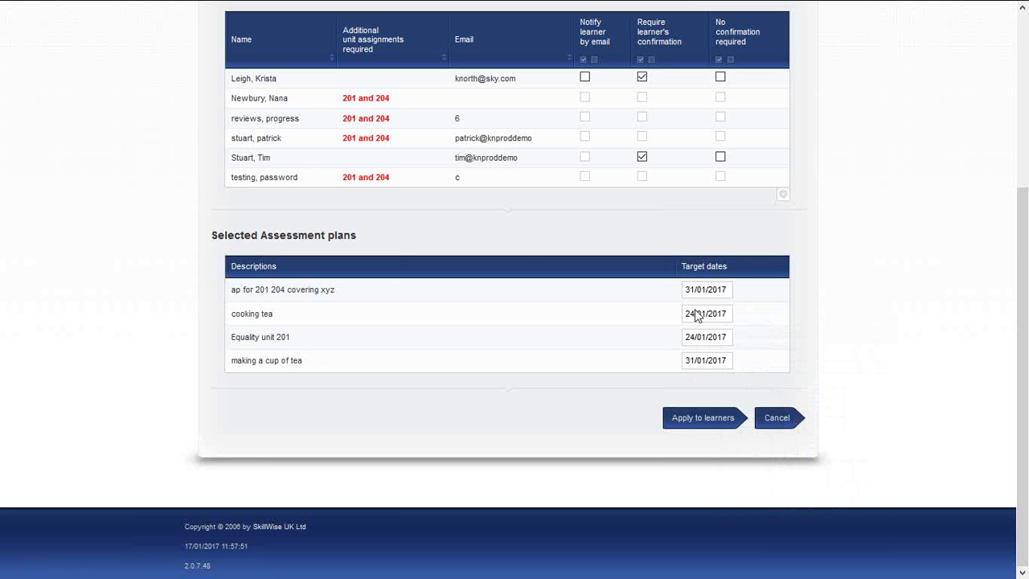
{"action": "left_click", "coordinate": [708, 427]}
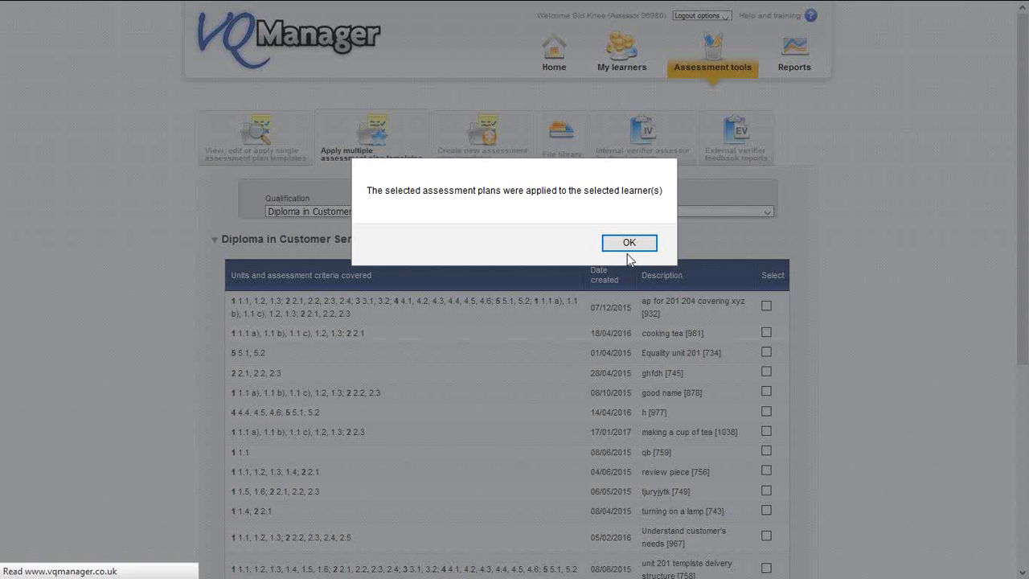
{"action": "left_click", "coordinate": [627, 244]}
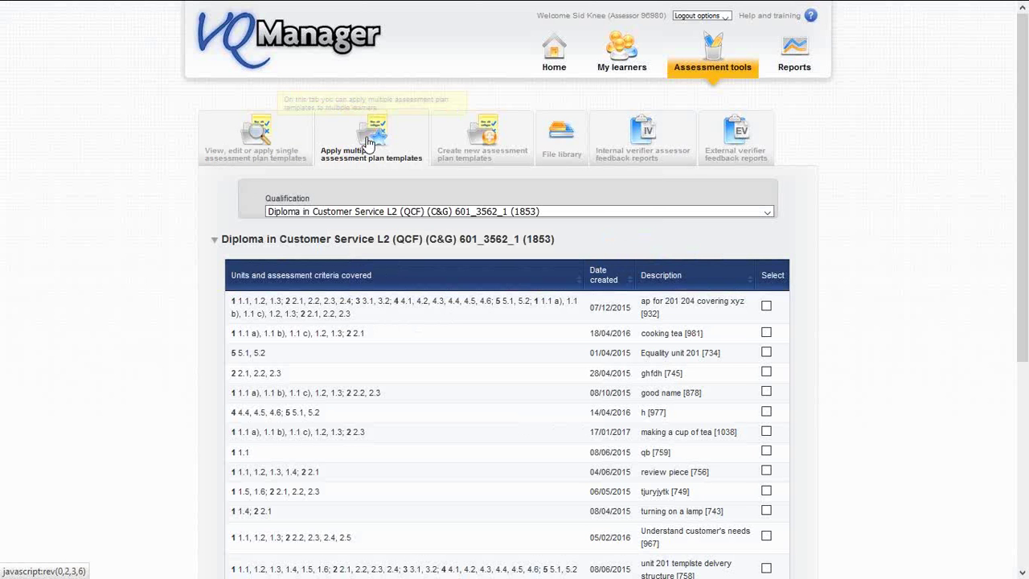
Open the single "making a cup of tea" template under Diploma in Customer Service L2 for editing and look at its notes
{"action": "left_click", "coordinate": [245, 164]}
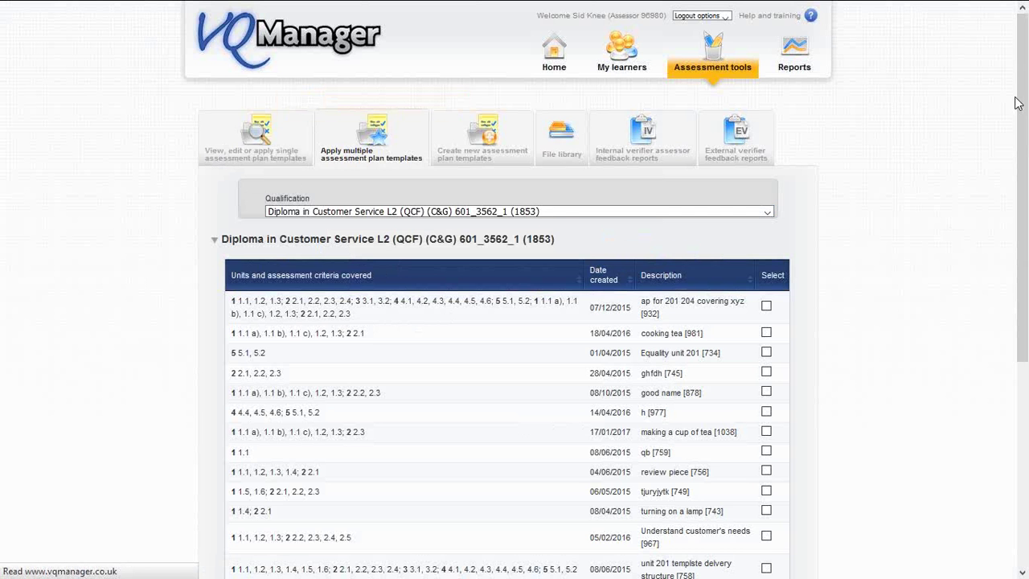
{"action": "scroll", "coordinate": [1017, 154], "scroll_direction": "down", "scroll_amount": 3}
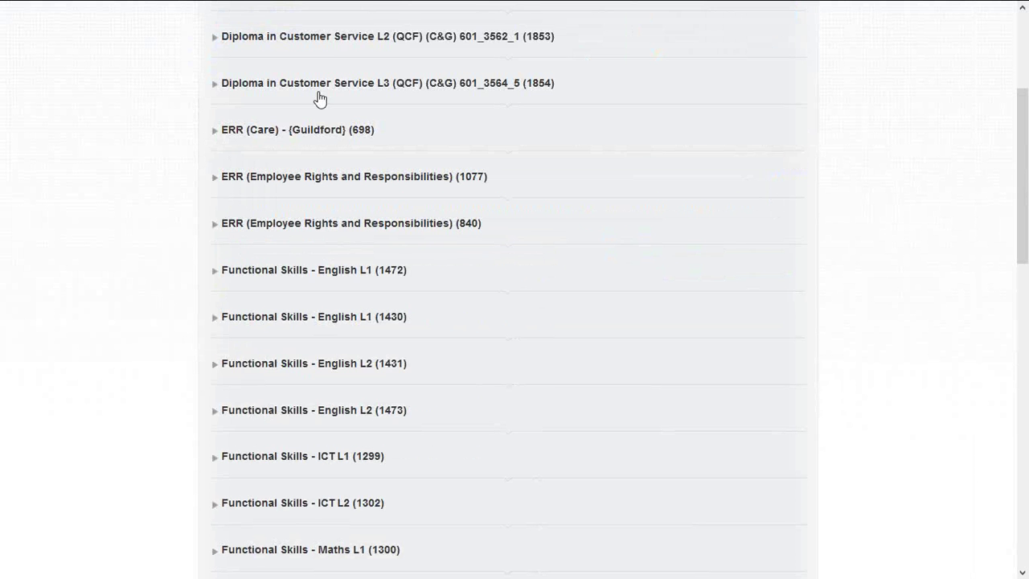
{"action": "left_click", "coordinate": [327, 39]}
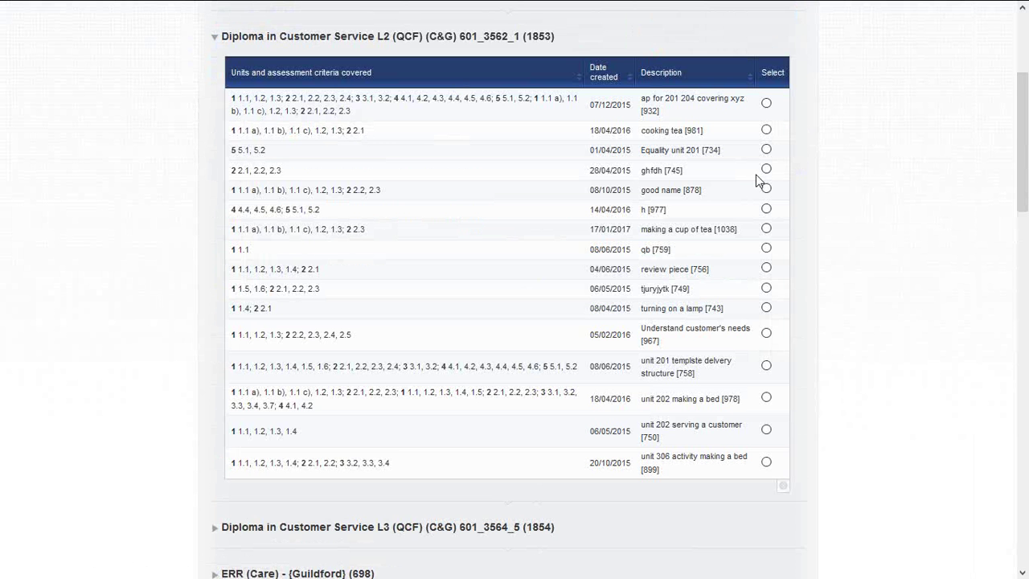
{"action": "left_click", "coordinate": [766, 228]}
{"action": "left_click_drag", "start_coordinate": [1021, 175], "coordinate": [1021, 519]}
{"action": "left_click", "coordinate": [493, 421]}
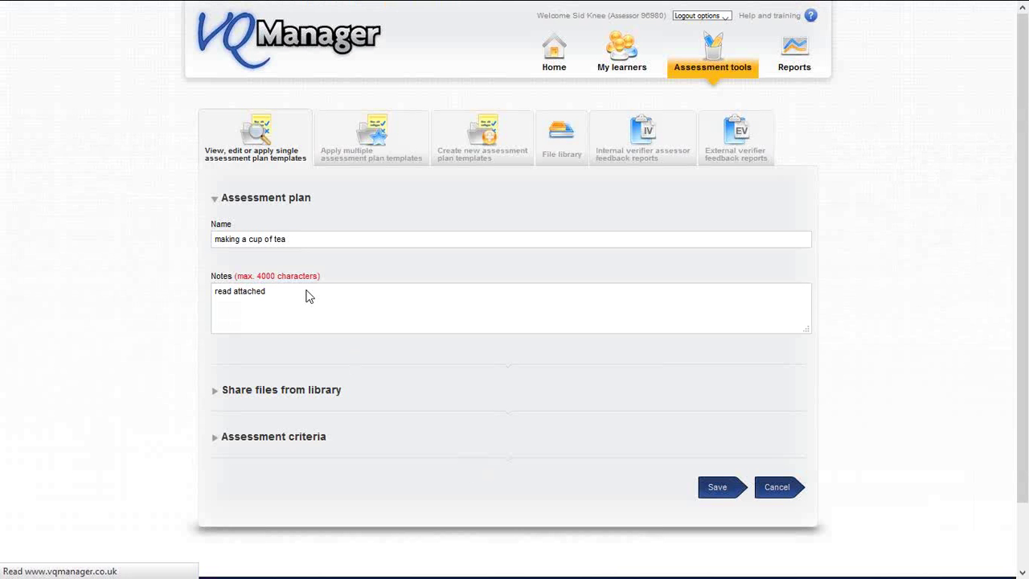
{"action": "left_click", "coordinate": [283, 300]}
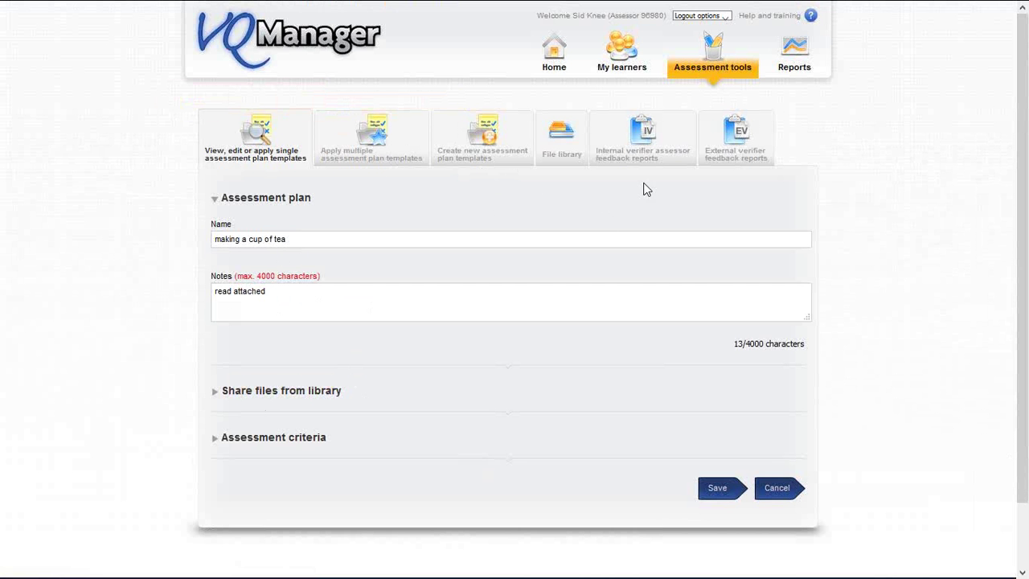
Open the learner's assigned assessment plans for Diploma in Customer Service L2 and check the sign-off status of the plan assigned on 07/12/2015
{"action": "left_click", "coordinate": [613, 71]}
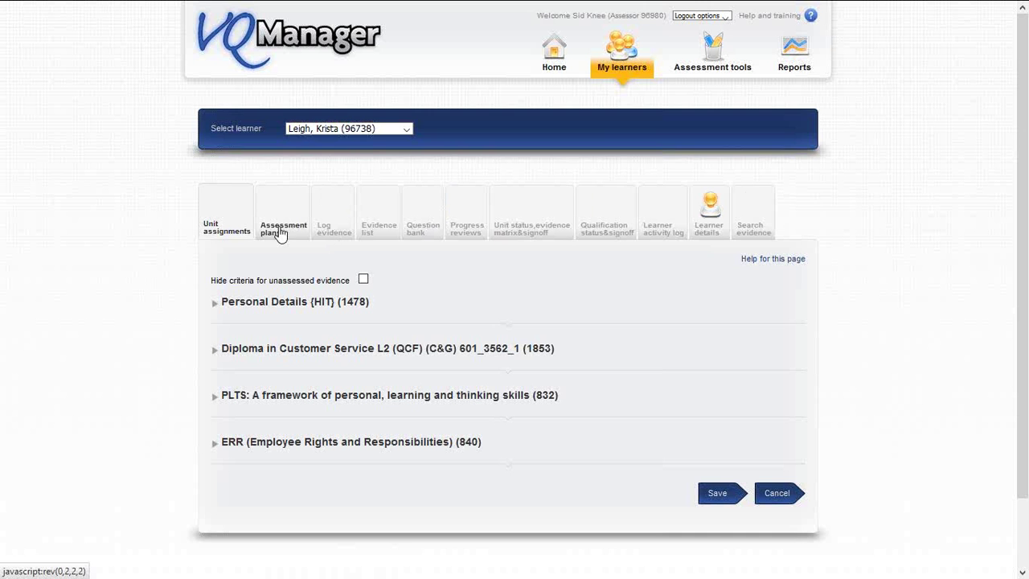
{"action": "left_click", "coordinate": [285, 229]}
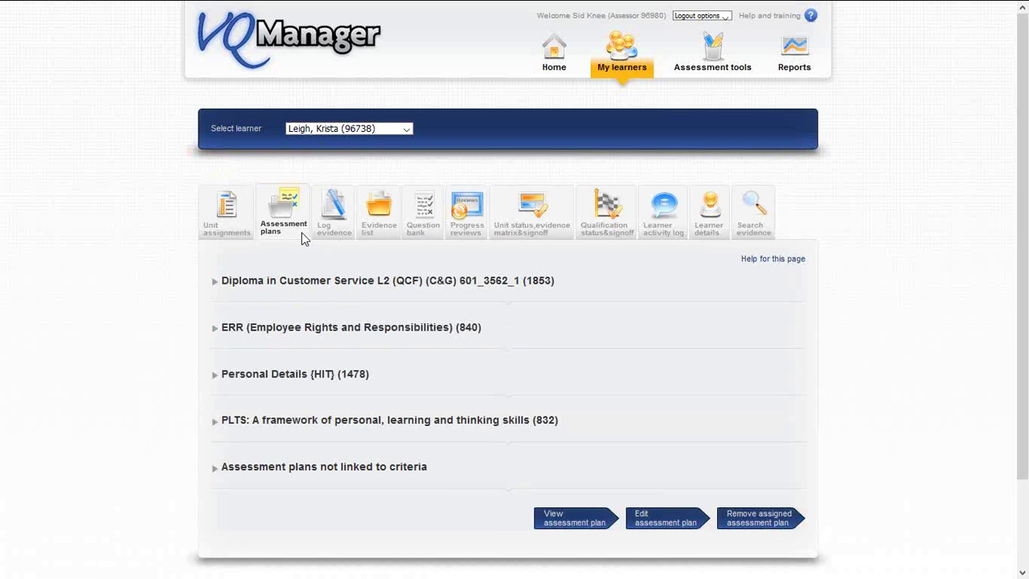
{"action": "left_click", "coordinate": [316, 283]}
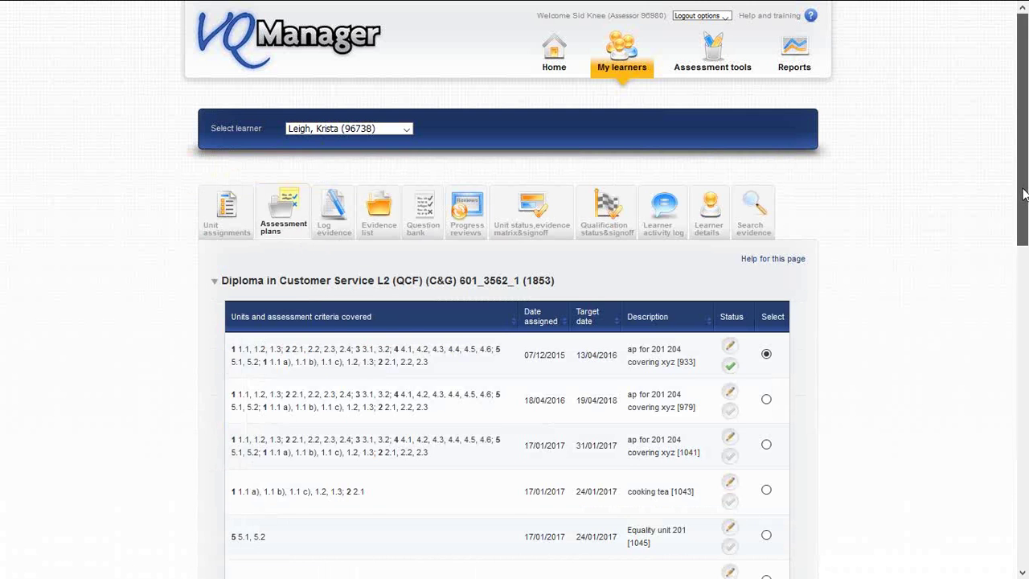
{"action": "left_click_drag", "start_coordinate": [1023, 193], "coordinate": [1023, 255]}
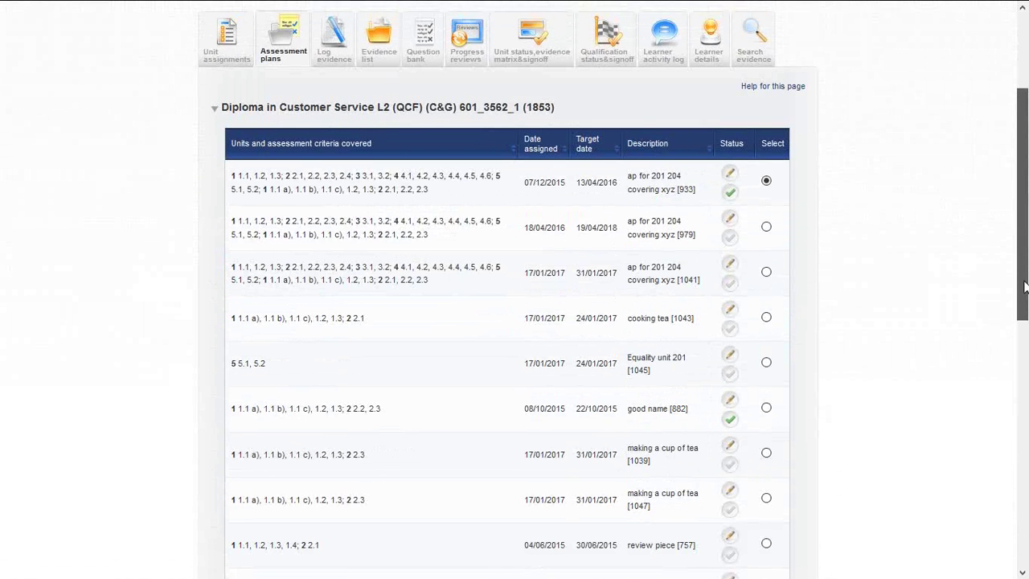
{"action": "left_click_drag", "start_coordinate": [1025, 293], "coordinate": [1021, 329]}
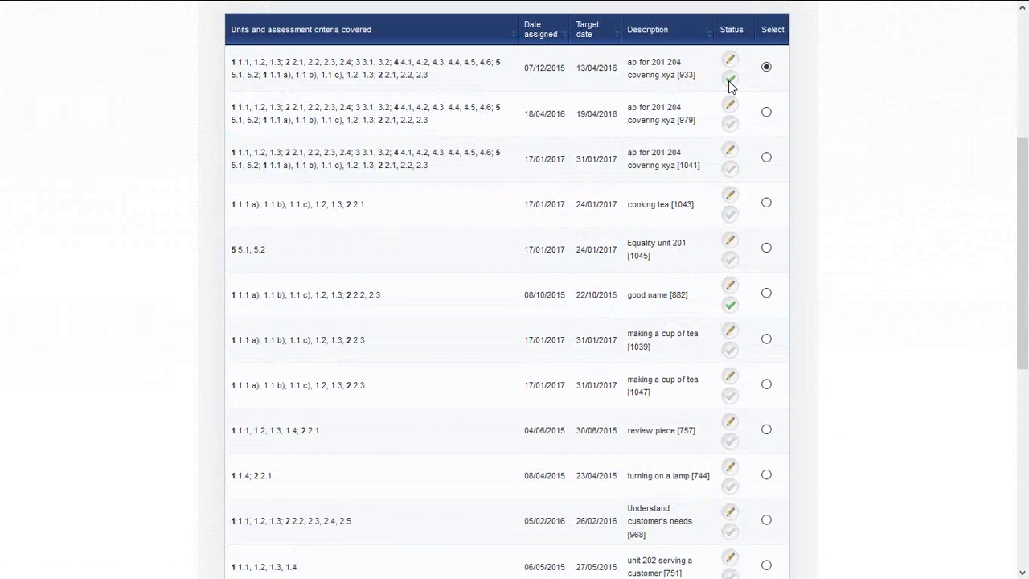
{"action": "mouse_move", "coordinate": [736, 82]}
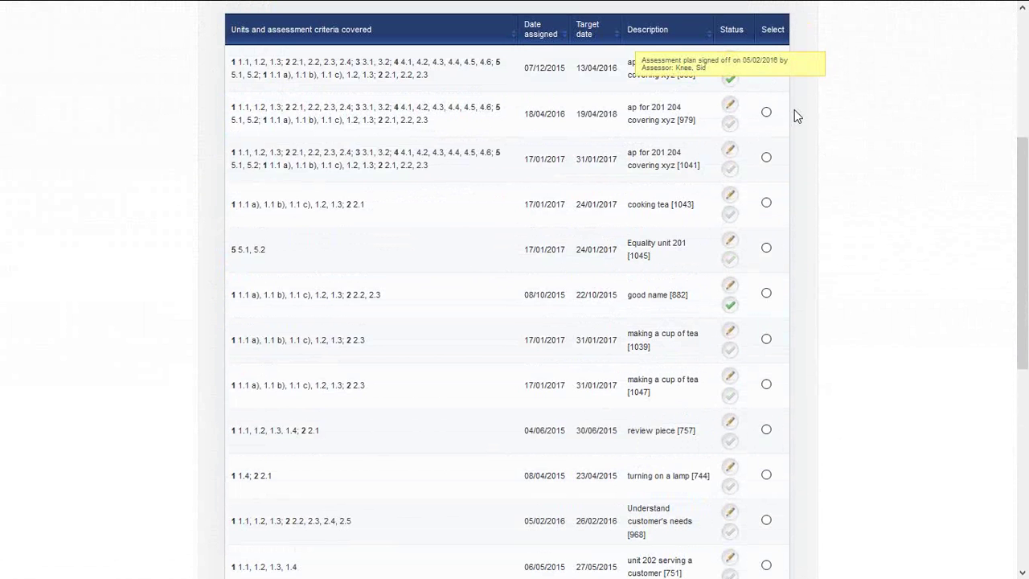
{"action": "left_click", "coordinate": [767, 67]}
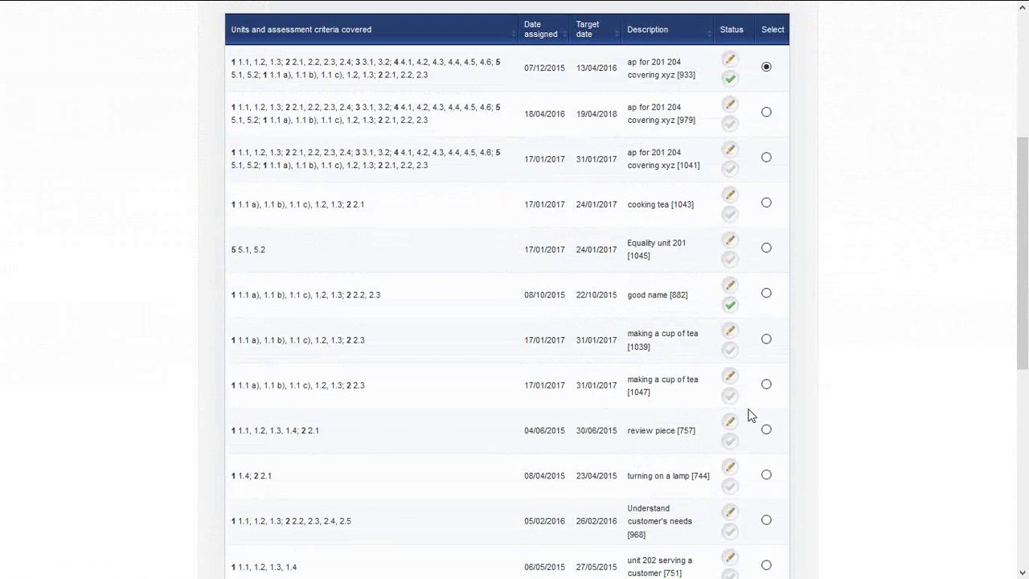
View the learner's first listed "making a cup of tea" plan and examine its learner confirmation and assessment criteria sections
{"action": "left_click", "coordinate": [767, 340]}
{"action": "left_click_drag", "start_coordinate": [1021, 234], "coordinate": [910, 485]}
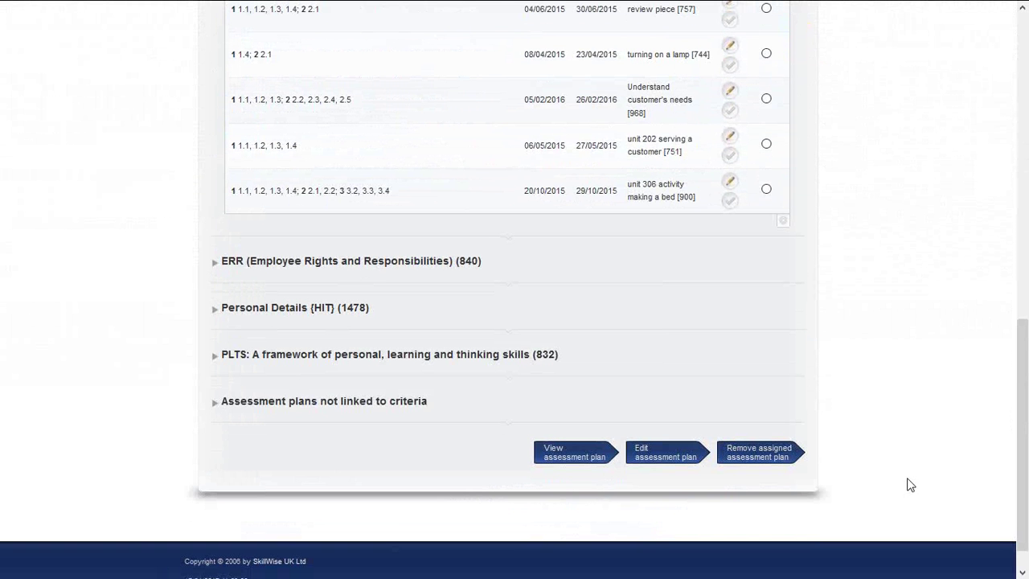
{"action": "left_click", "coordinate": [577, 458]}
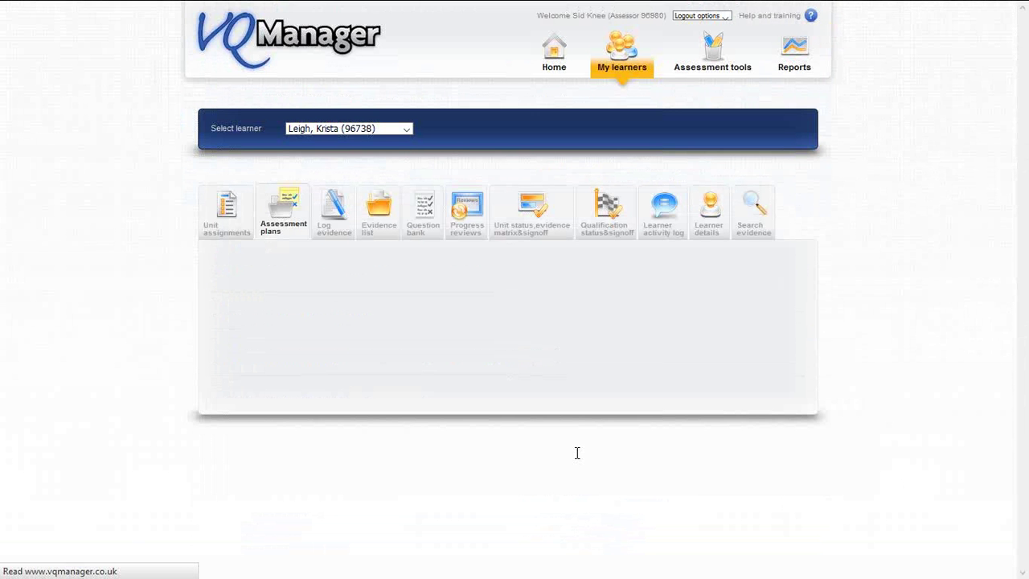
{"action": "left_click_drag", "start_coordinate": [1022, 101], "coordinate": [1014, 303]}
{"action": "left_click", "coordinate": [243, 425]}
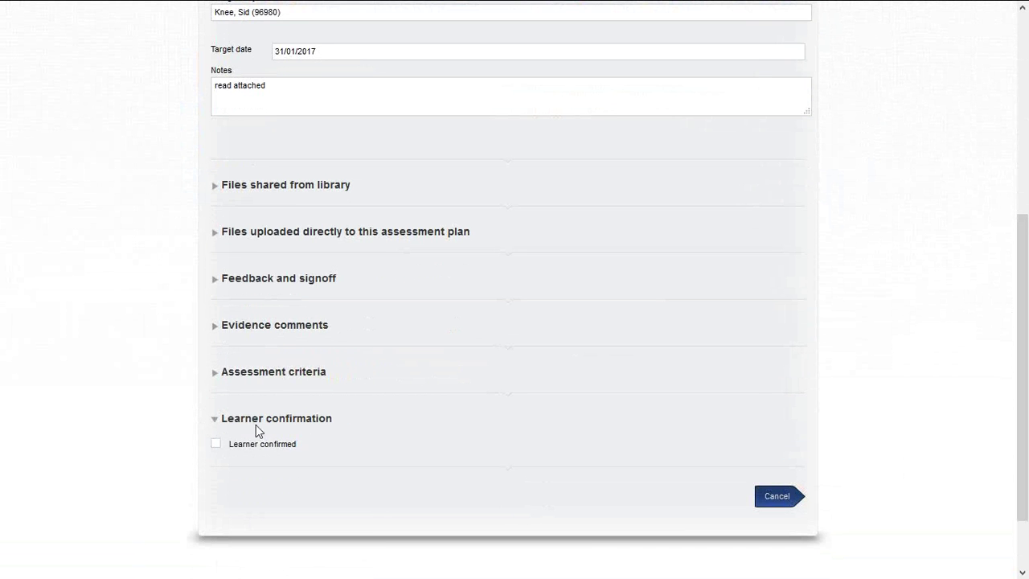
{"action": "left_click", "coordinate": [257, 420]}
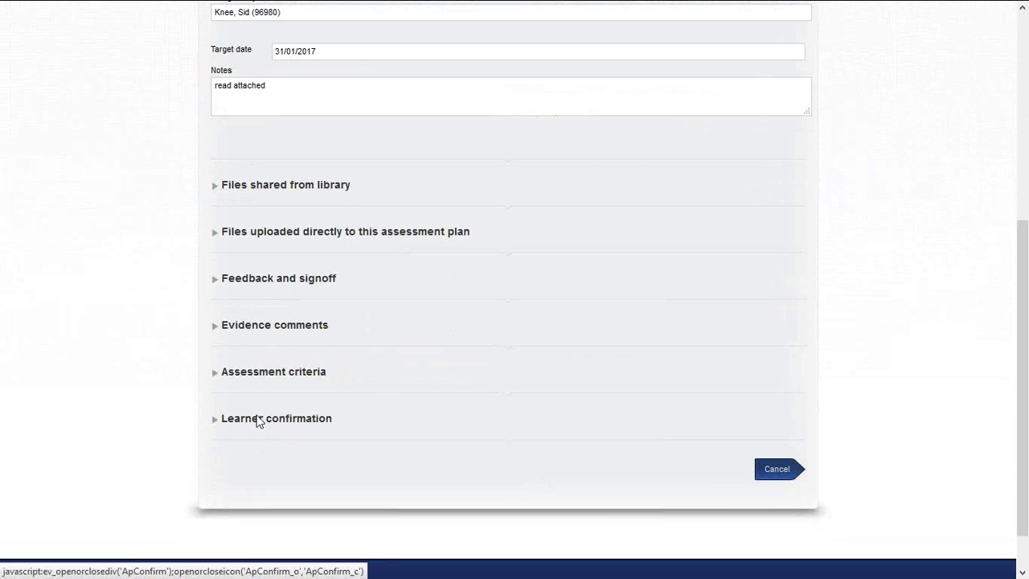
{"action": "left_click", "coordinate": [263, 376]}
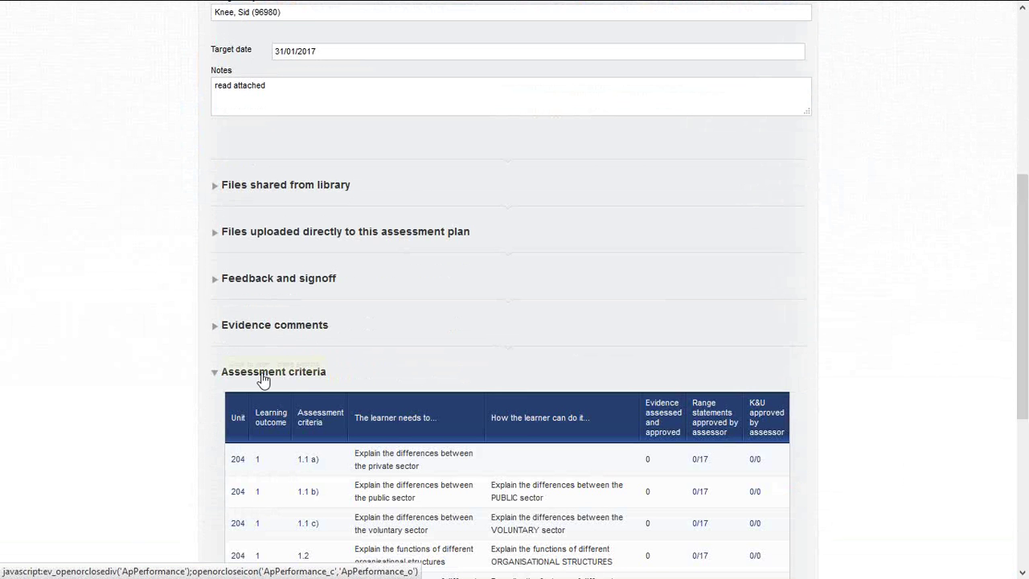
Examine the plan's evidence comments, the files shared from the library, and the files uploaded directly to it
{"action": "left_click", "coordinate": [270, 327]}
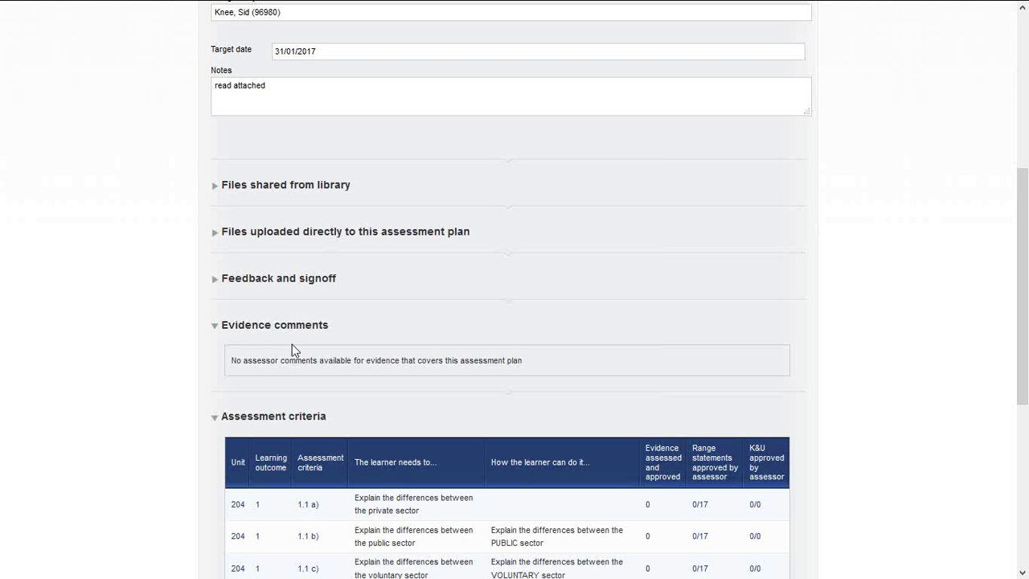
{"action": "left_click", "coordinate": [303, 239]}
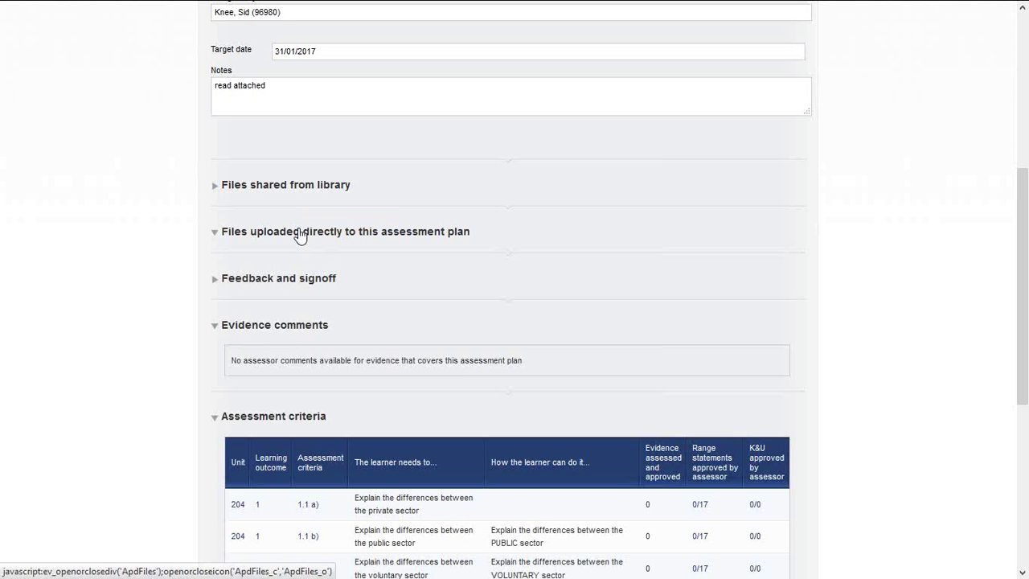
{"action": "left_click", "coordinate": [296, 187]}
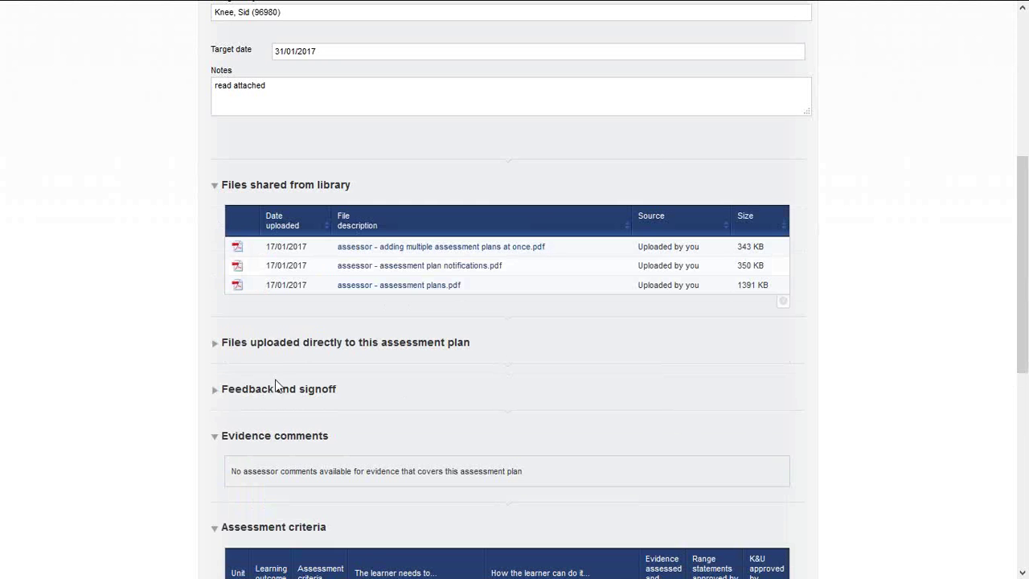
{"action": "left_click", "coordinate": [242, 348]}
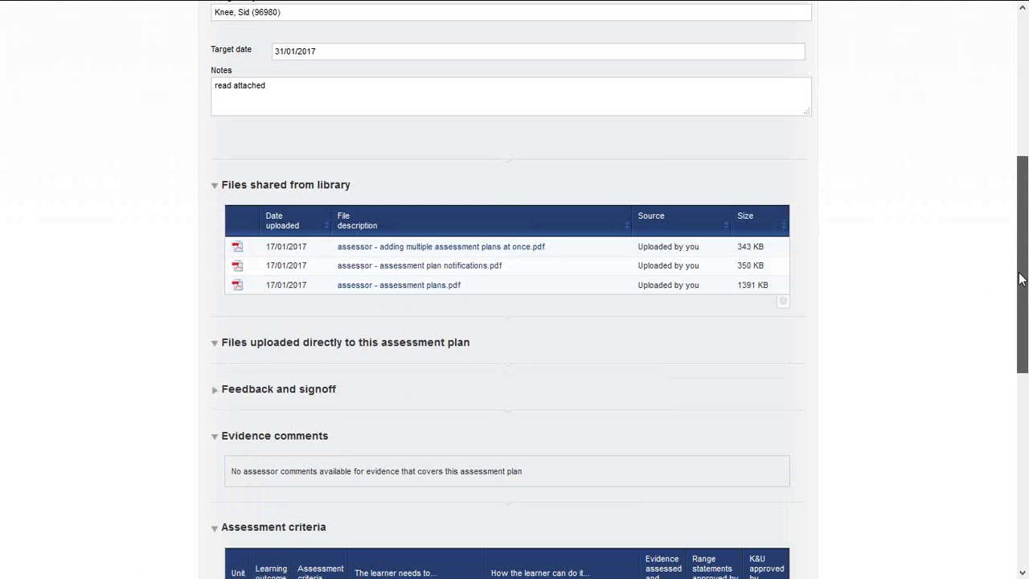
Open the learner's "ap for 201 204 covering xyz" plan assigned 18/04/2016 under Diploma in Customer Service L2 for editing
{"action": "left_click_drag", "start_coordinate": [1022, 279], "coordinate": [1000, 149]}
{"action": "left_click", "coordinate": [407, 211]}
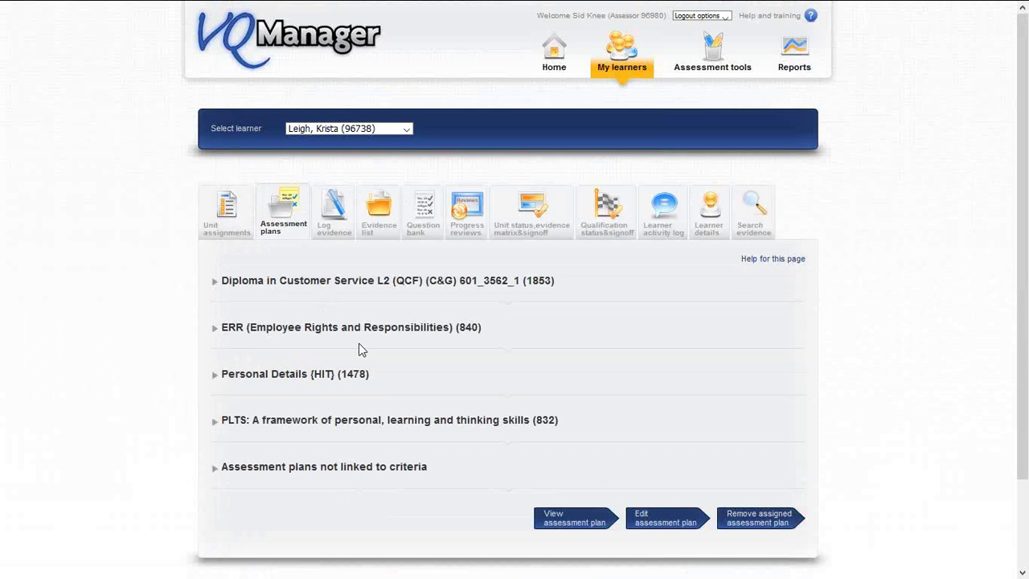
{"action": "left_click", "coordinate": [301, 291]}
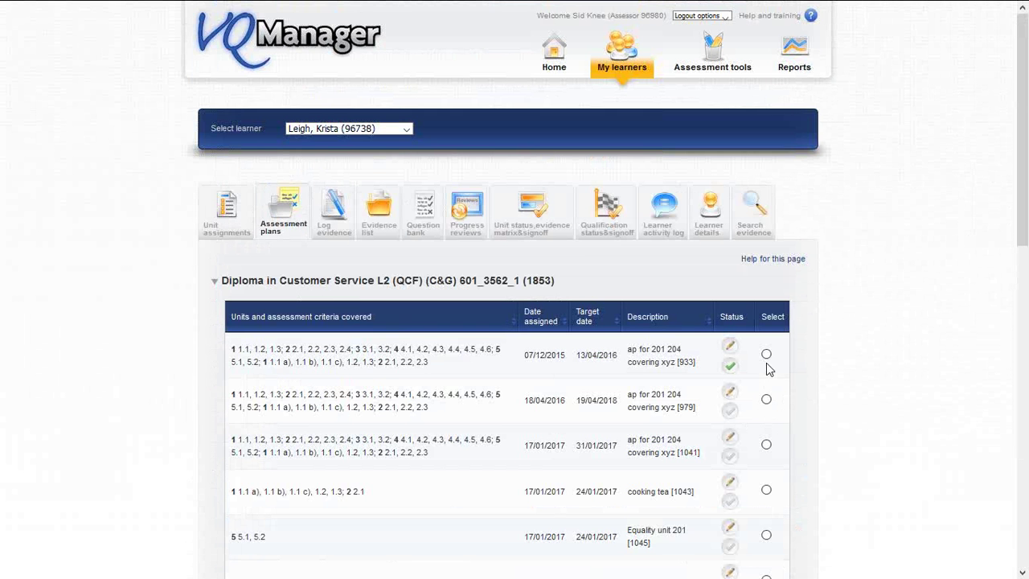
{"action": "left_click", "coordinate": [767, 399]}
{"action": "left_click_drag", "start_coordinate": [1027, 215], "coordinate": [1025, 512]}
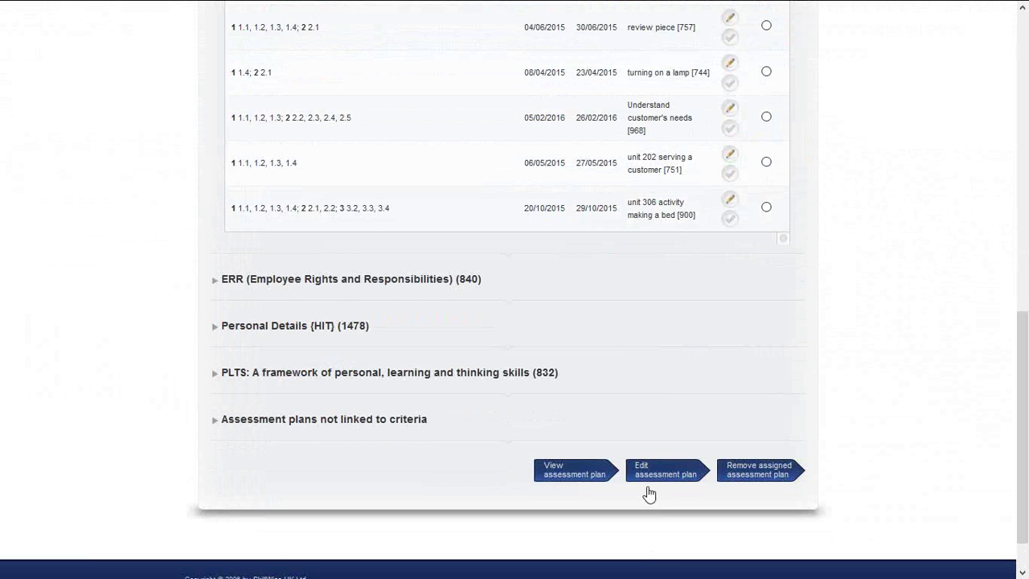
{"action": "left_click", "coordinate": [651, 476]}
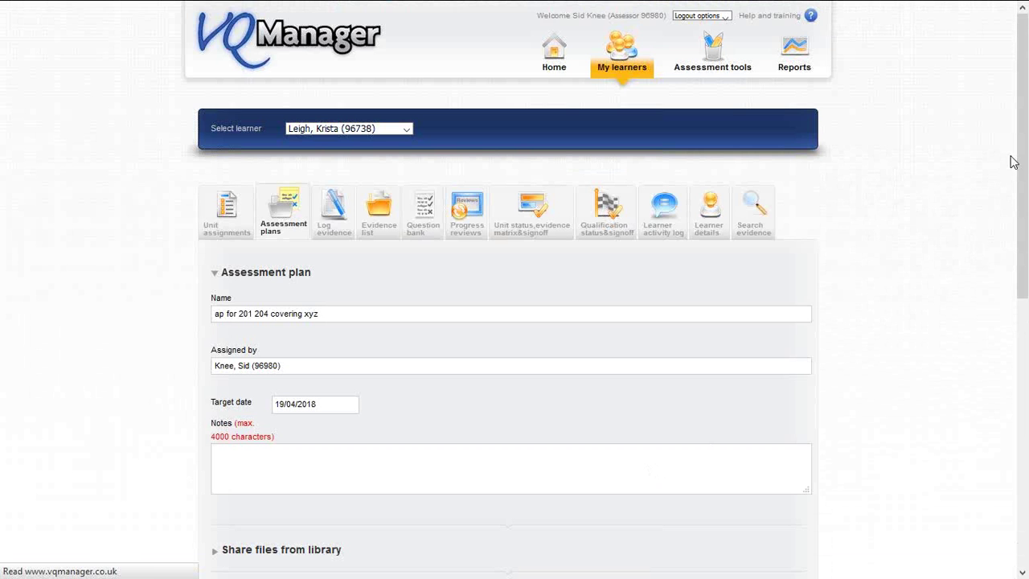
Share "assessor - adding multiple assessment plans at once.pdf" and "assessor - assessment plan notifications.pdf" from the library with this assessment plan
{"action": "scroll", "coordinate": [347, 351], "scroll_direction": "down", "scroll_amount": 5}
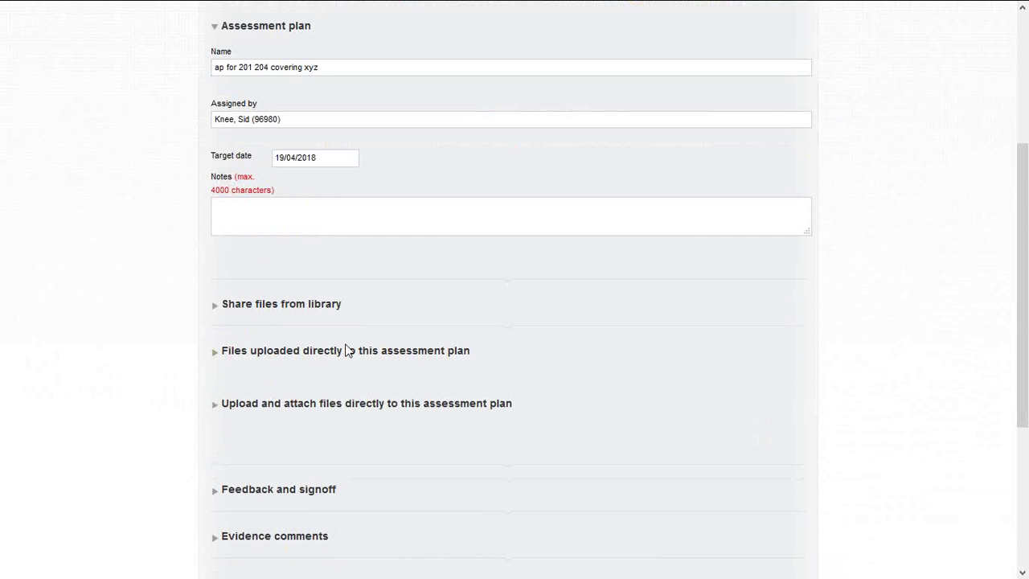
{"action": "left_click", "coordinate": [347, 351]}
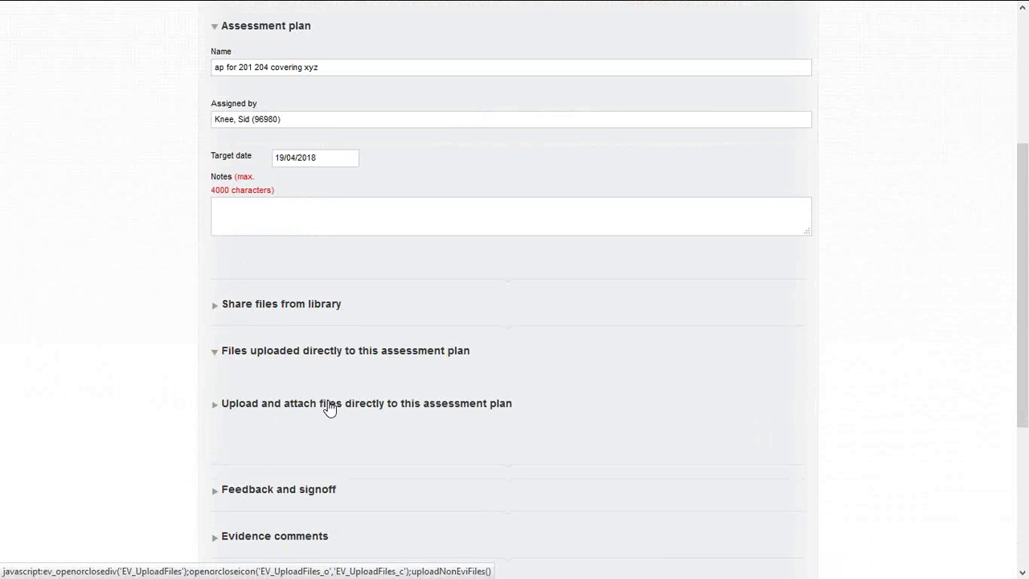
{"action": "left_click", "coordinate": [262, 305]}
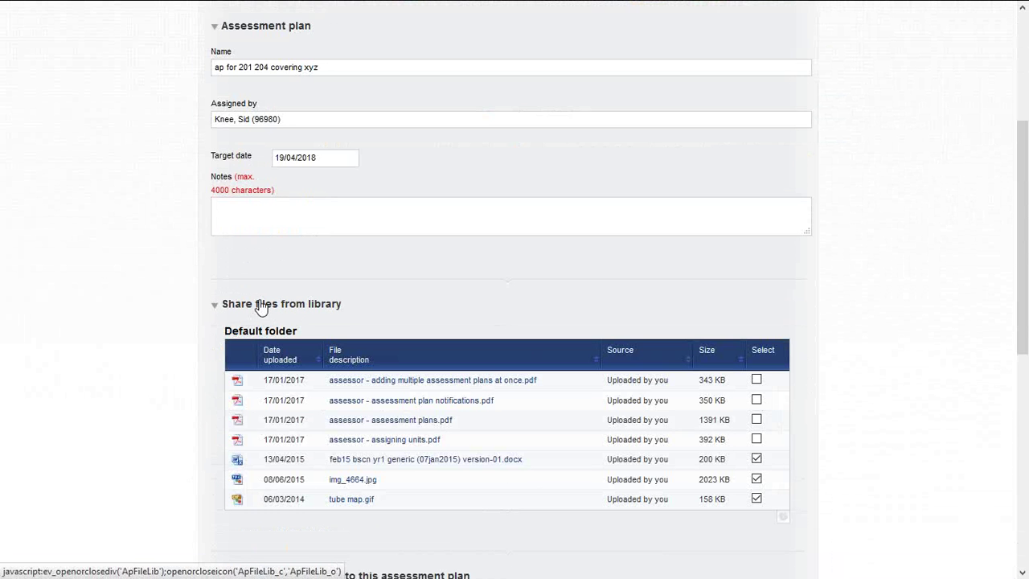
{"action": "left_click", "coordinate": [757, 381]}
{"action": "left_click", "coordinate": [756, 400]}
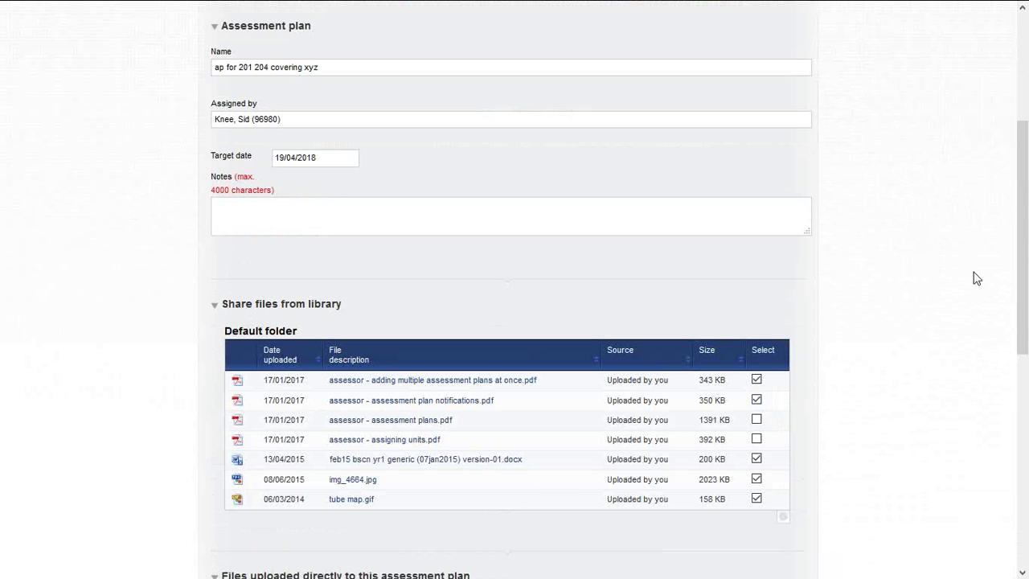
Upload "Assessor - Assessment plans.pdf" directly to the assessment plan and save the plan
{"action": "left_click_drag", "start_coordinate": [1019, 268], "coordinate": [1018, 312]}
{"action": "scroll", "coordinate": [506, 386], "scroll_direction": "down", "scroll_amount": 3}
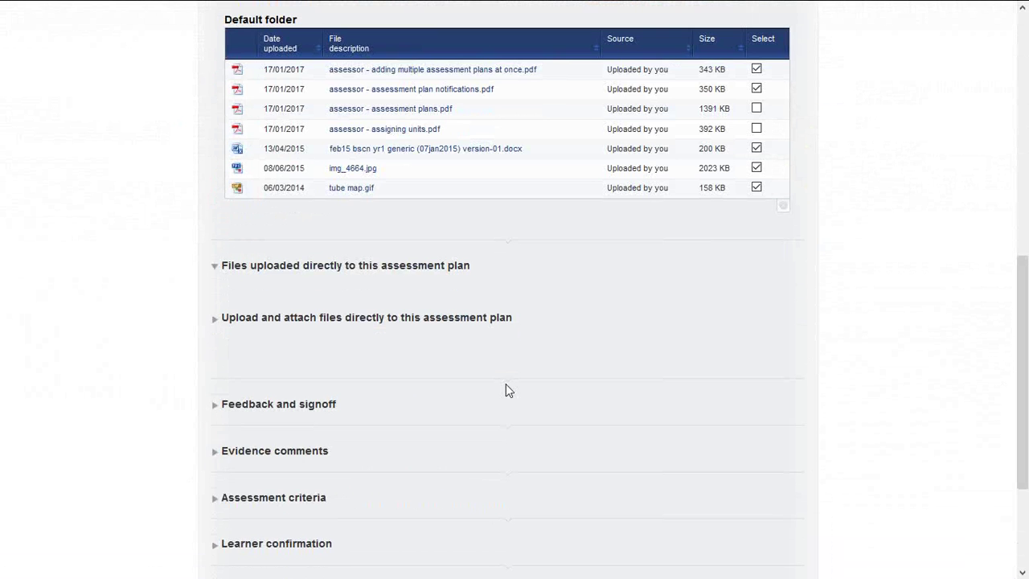
{"action": "left_click", "coordinate": [364, 320]}
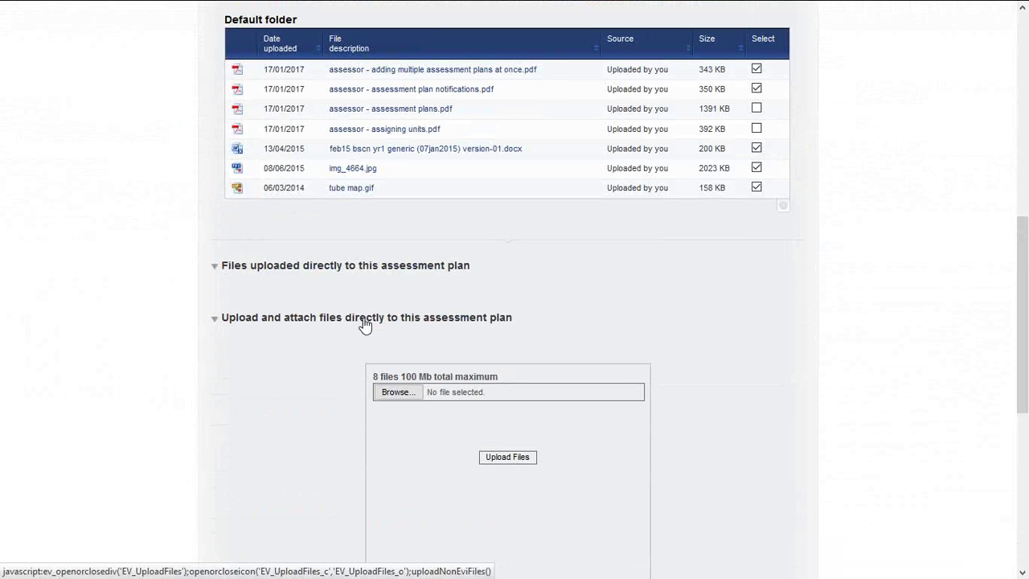
{"action": "left_click", "coordinate": [396, 392]}
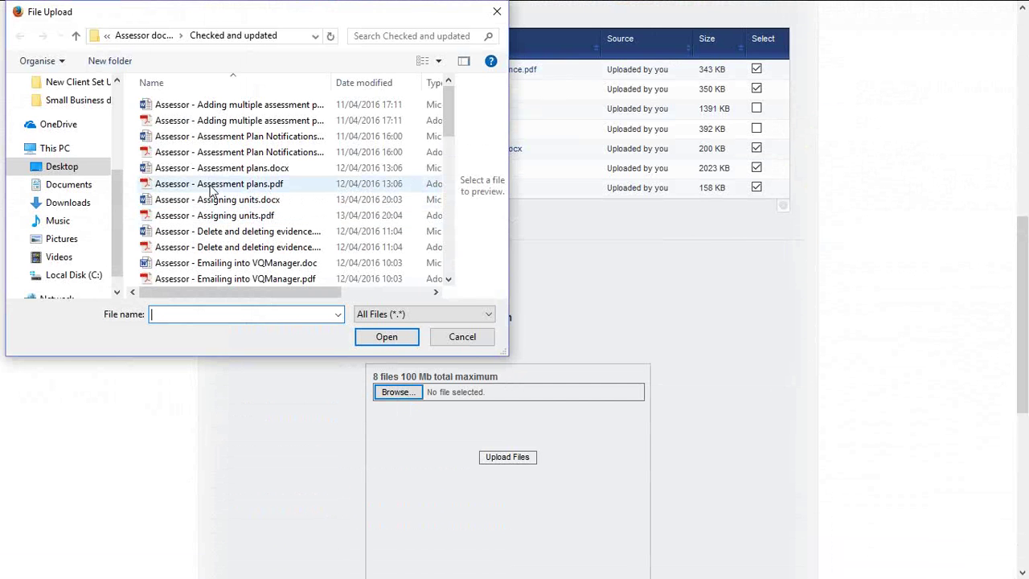
{"action": "left_click", "coordinate": [215, 185]}
{"action": "left_click", "coordinate": [387, 338]}
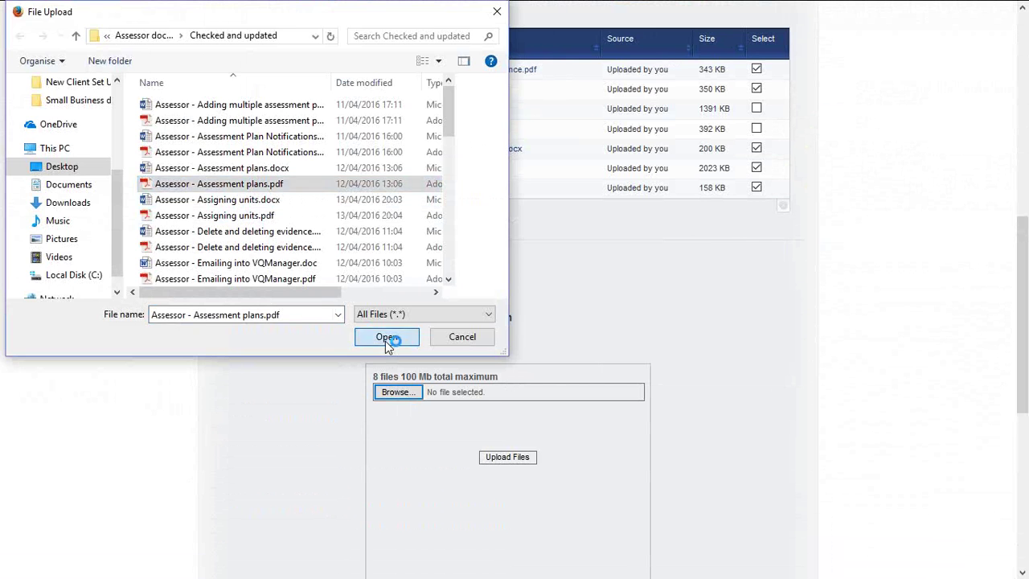
{"action": "left_click", "coordinate": [528, 475]}
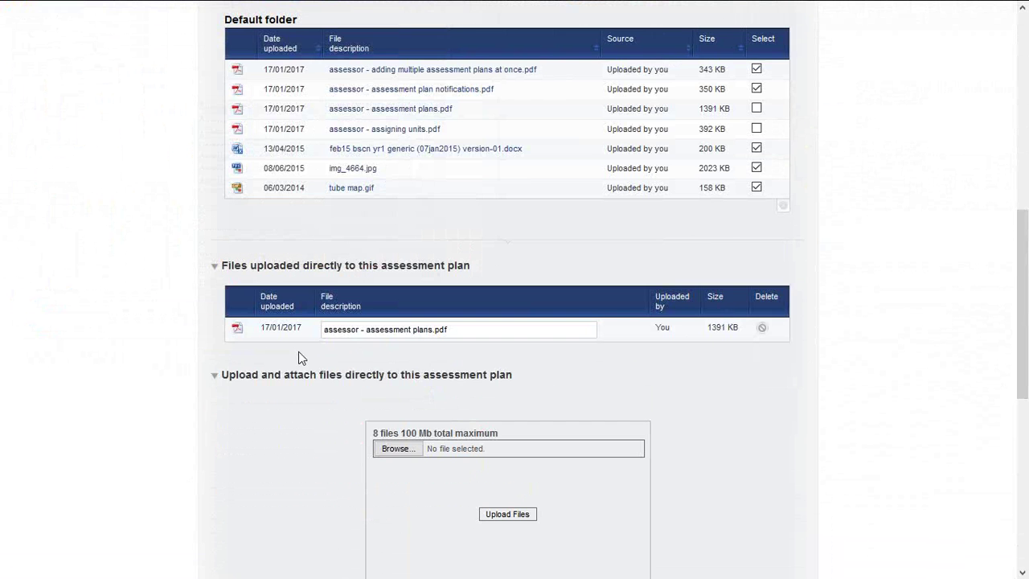
{"action": "left_click_drag", "start_coordinate": [1018, 315], "coordinate": [1010, 473]}
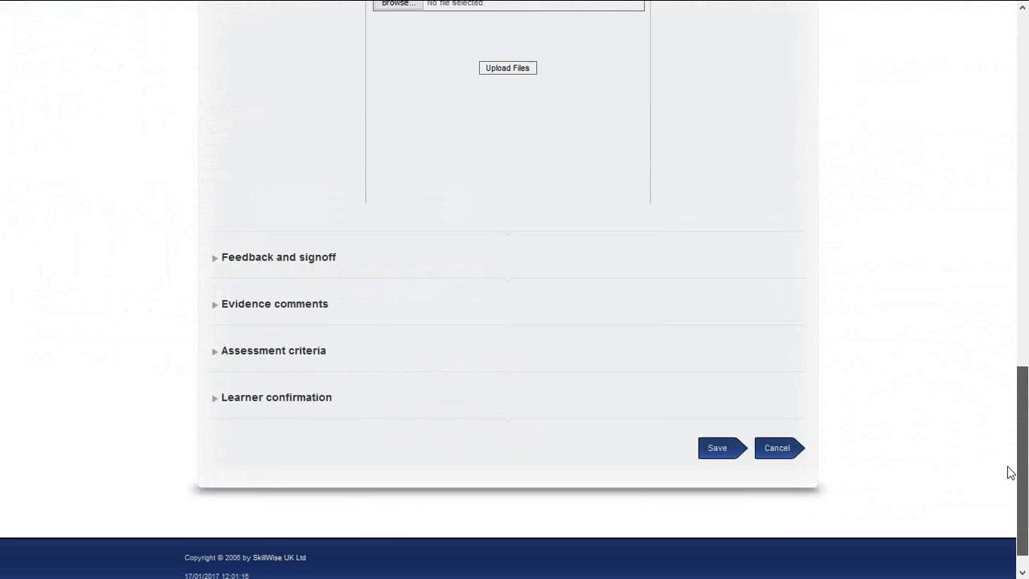
{"action": "scroll", "coordinate": [1011, 473], "scroll_direction": "down", "scroll_amount": 1}
{"action": "left_click", "coordinate": [700, 447]}
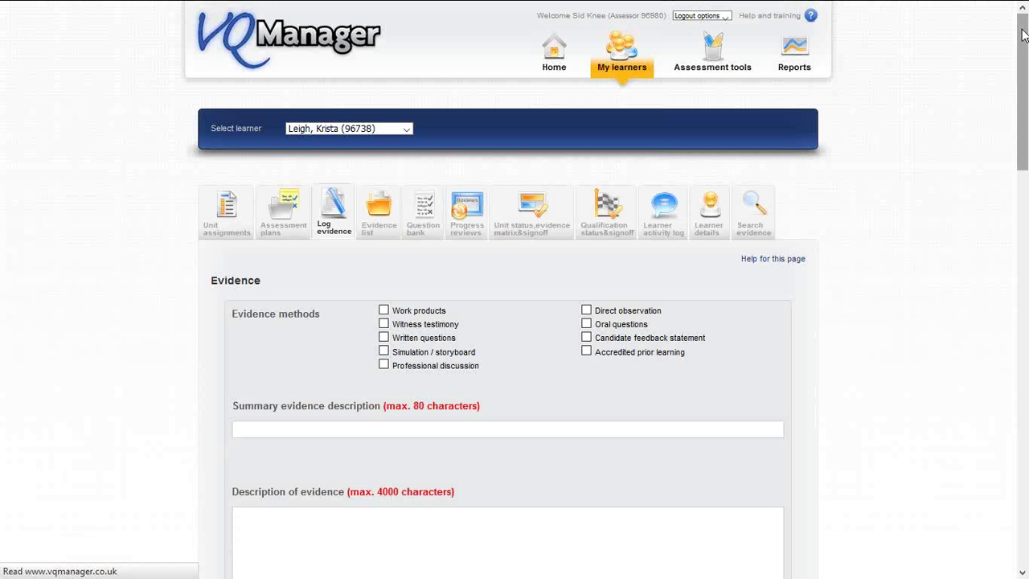
Select the first listed "making a cup of tea" plan as the one to log the learner's evidence against, showing its Unit 204 criteria
{"action": "left_click_drag", "start_coordinate": [1024, 34], "coordinate": [1025, 313]}
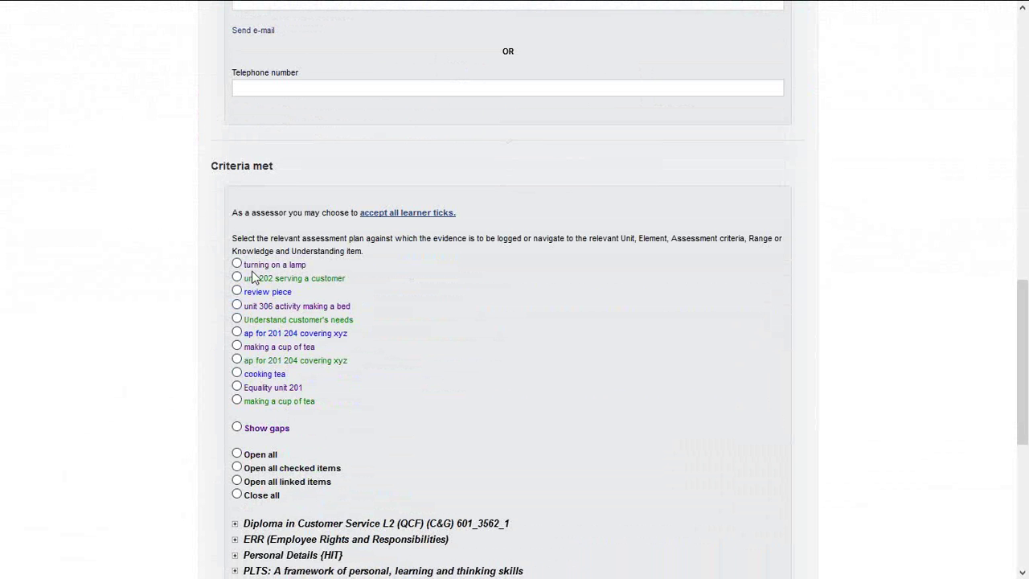
{"action": "left_click", "coordinate": [238, 347]}
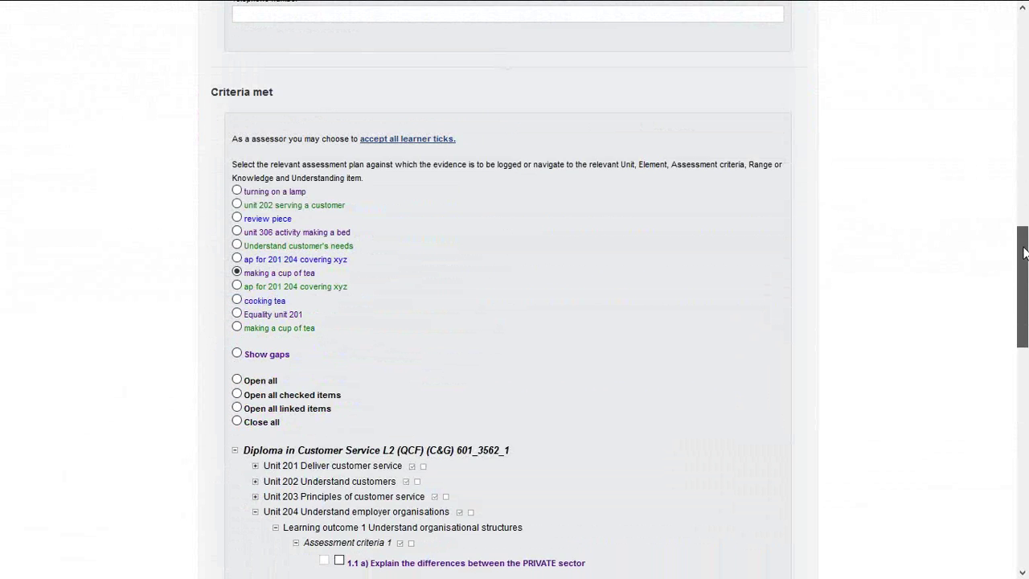
{"action": "left_click_drag", "start_coordinate": [1027, 233], "coordinate": [1021, 300]}
{"action": "scroll", "coordinate": [909, 296], "scroll_direction": "down", "scroll_amount": 3}
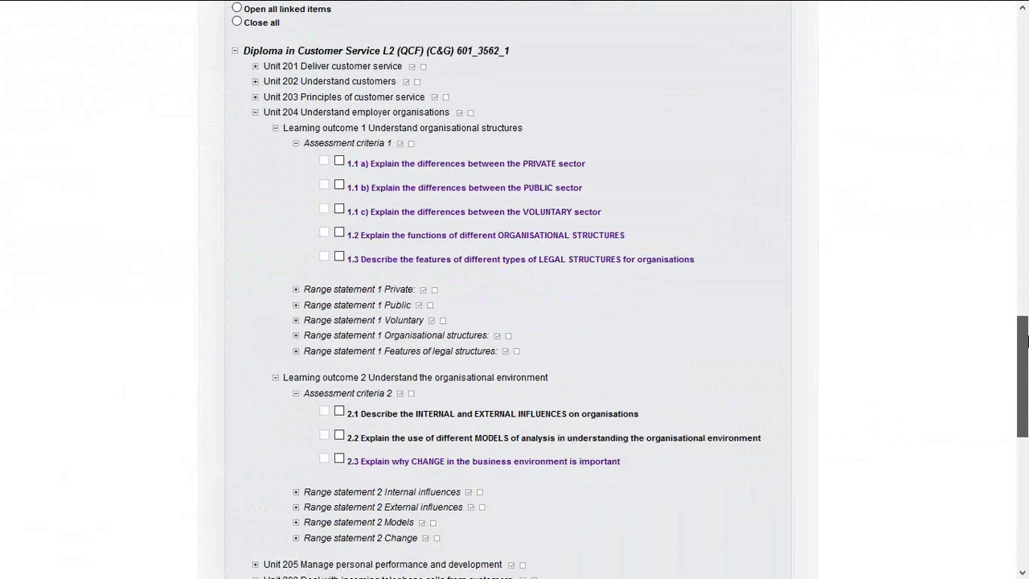
Mark Unit 204 criteria 1.1 a), 1.1 b), 1.1 c), 1.2, 1.3 and 2.3 as met by the evidence
{"action": "left_click", "coordinate": [339, 149]}
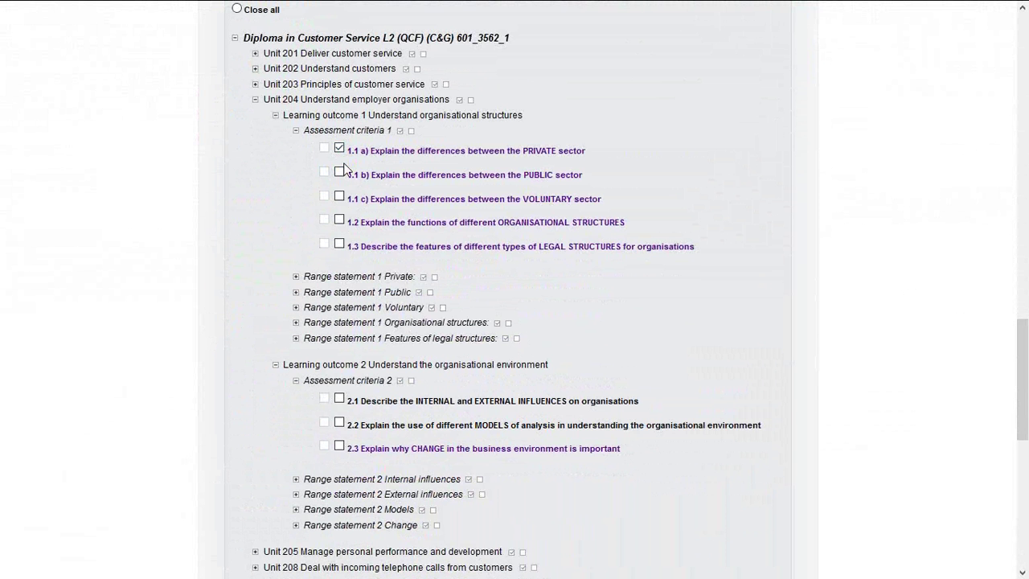
{"action": "left_click", "coordinate": [340, 173]}
{"action": "left_click", "coordinate": [341, 197]}
{"action": "left_click", "coordinate": [339, 220]}
{"action": "left_click", "coordinate": [340, 447]}
Select the "cooking tea" plan for the same evidence and mark Unit 204 criterion 2.1 as met
{"action": "left_click_drag", "start_coordinate": [1022, 340], "coordinate": [1005, 250]}
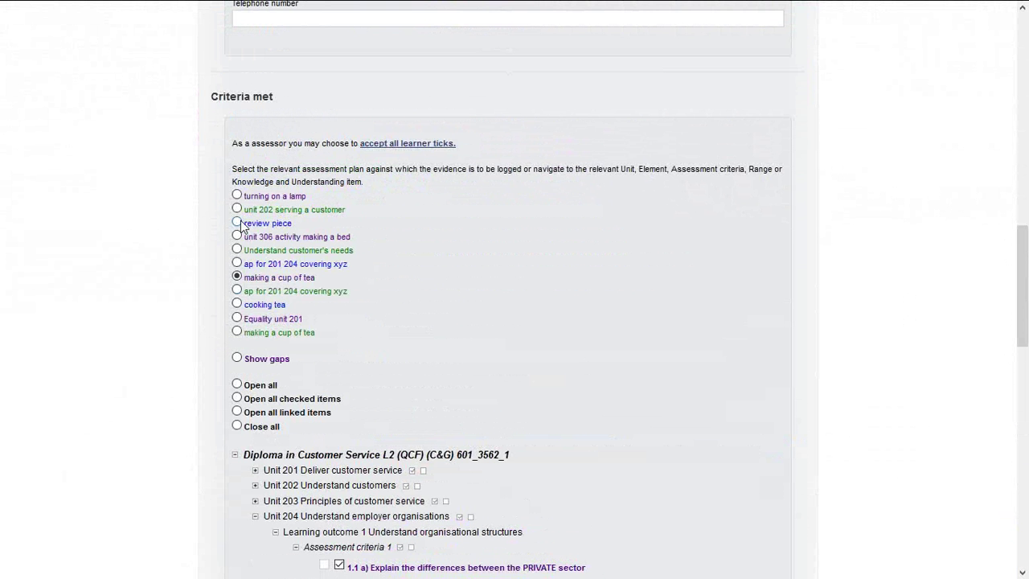
{"action": "left_click", "coordinate": [237, 306]}
{"action": "left_click_drag", "start_coordinate": [1024, 269], "coordinate": [1024, 380]}
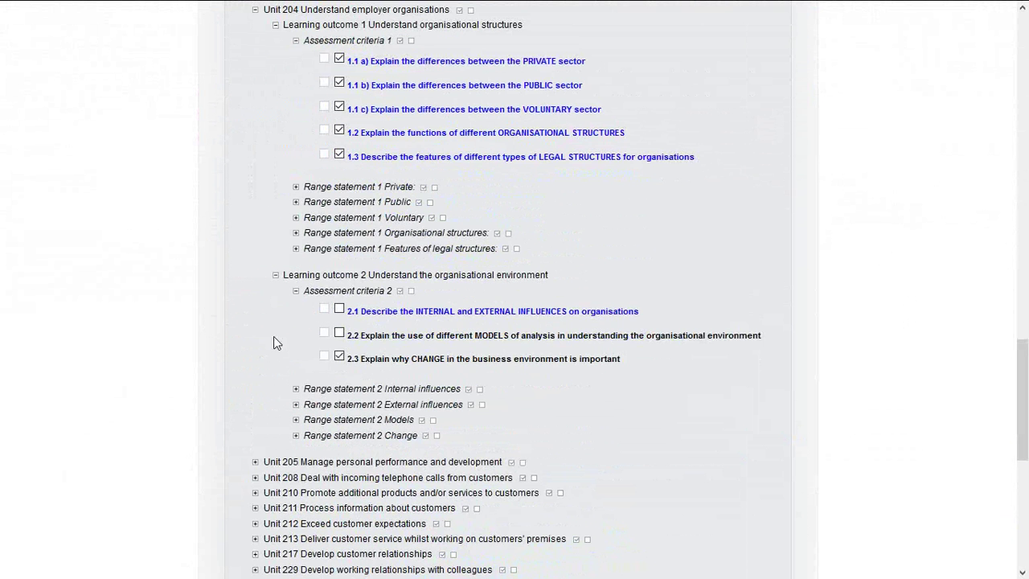
{"action": "left_click", "coordinate": [339, 308]}
{"action": "left_click_drag", "start_coordinate": [1022, 351], "coordinate": [1024, 399]}
{"action": "scroll", "coordinate": [1023, 400], "scroll_direction": "up", "scroll_amount": 3}
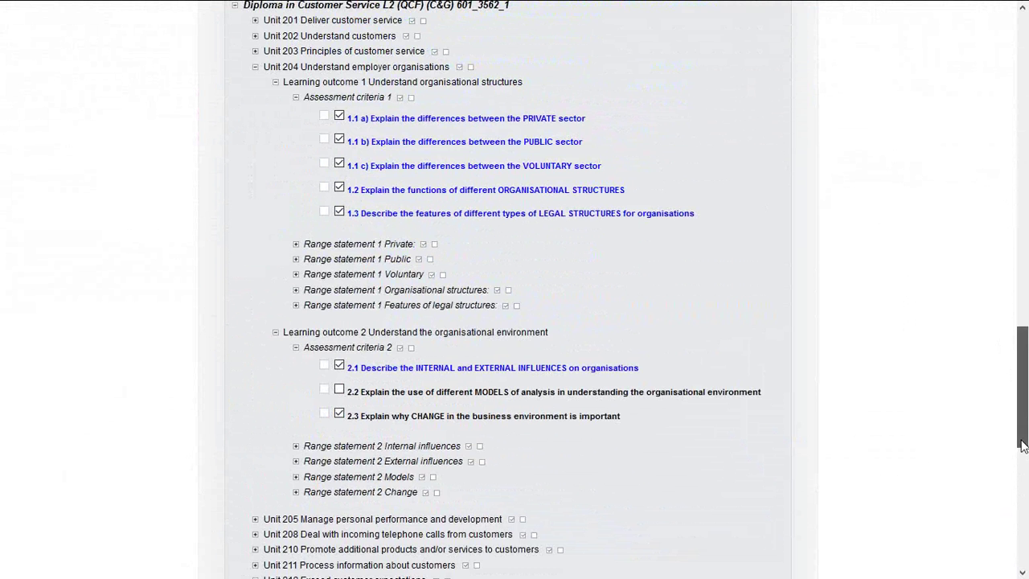
{"action": "scroll", "coordinate": [1024, 442], "scroll_direction": "up", "scroll_amount": 1}
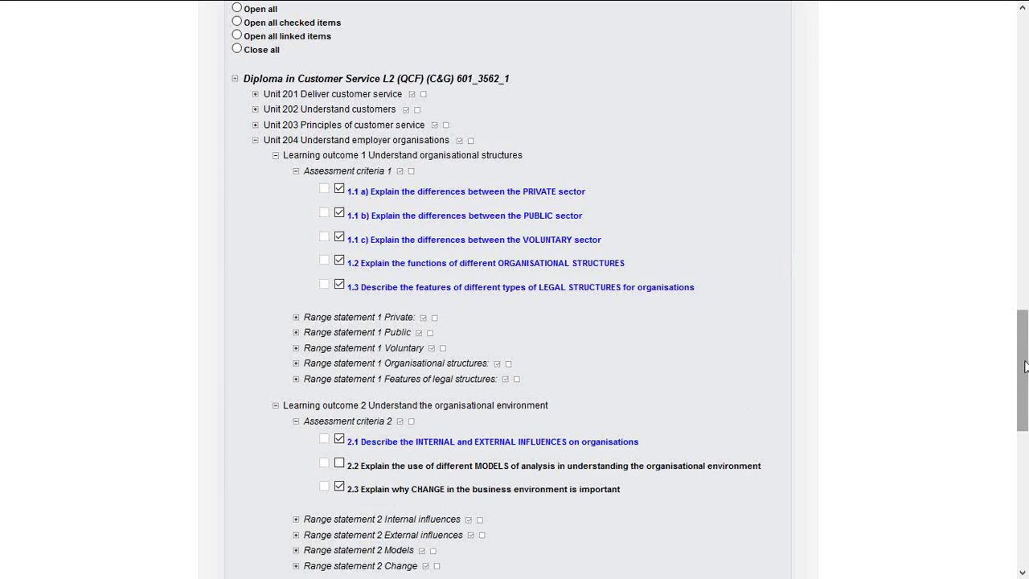
Switch to the learner's VQManager account and open the "unit 202 serving a customer" plan awaiting confirmation
{"action": "left_click_drag", "start_coordinate": [1025, 366], "coordinate": [1025, 256]}
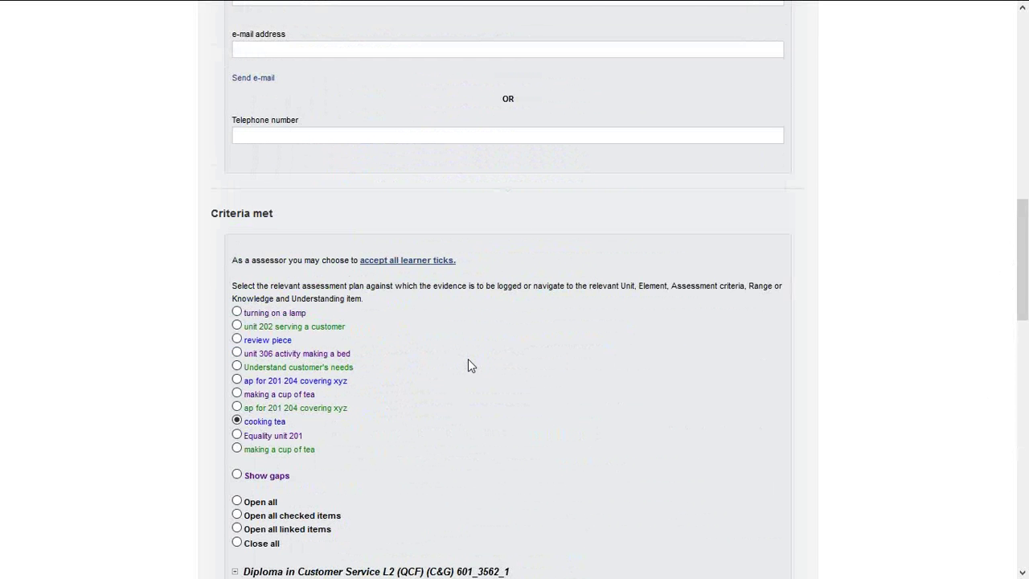
{"action": "scroll", "coordinate": [468, 362], "scroll_direction": "up", "scroll_amount": 10}
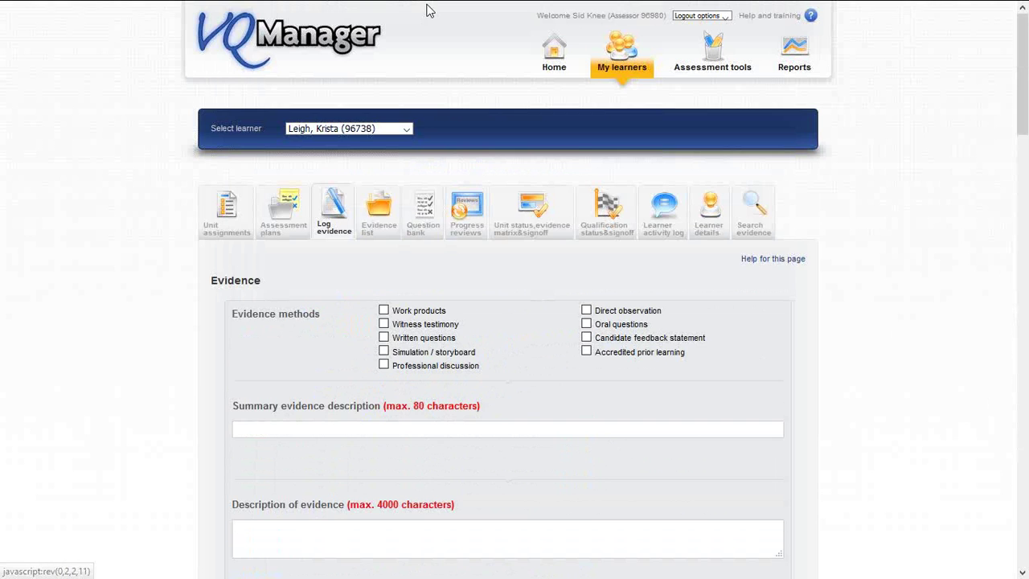
{"action": "mouse_move", "coordinate": [426, 2]}
{"action": "left_click", "coordinate": [263, 16]}
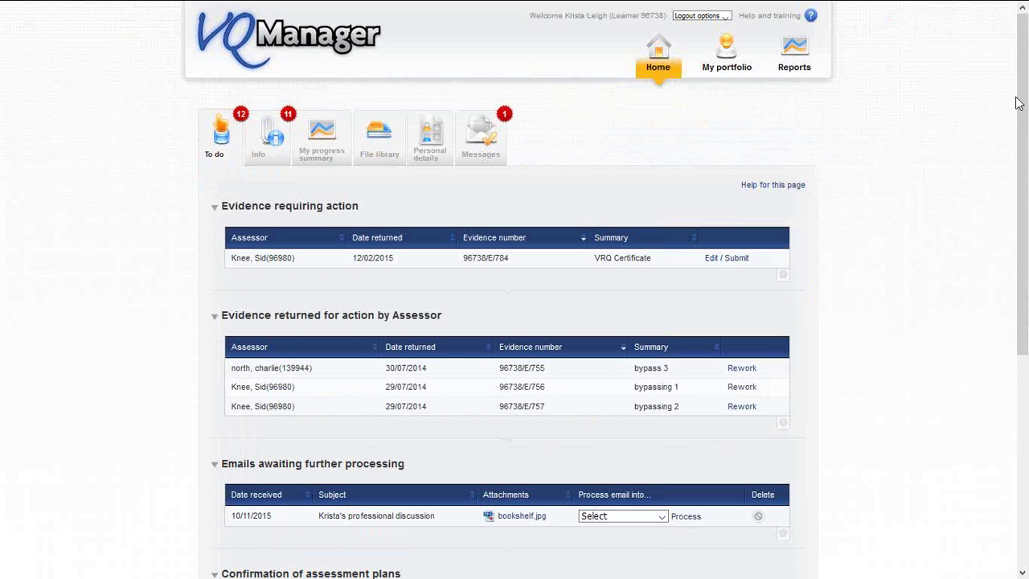
{"action": "left_click_drag", "start_coordinate": [1022, 102], "coordinate": [1021, 298]}
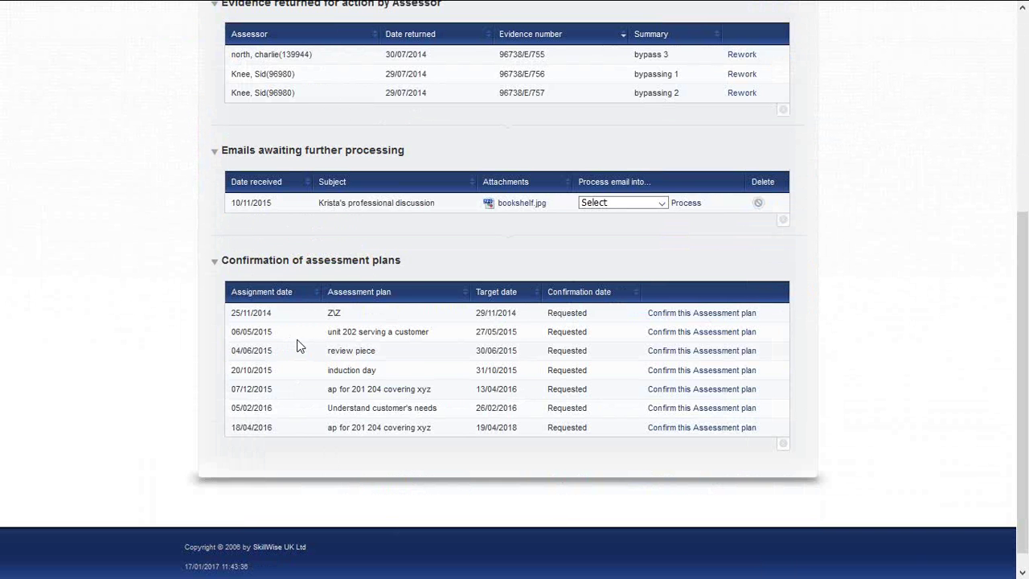
{"action": "left_click", "coordinate": [708, 340]}
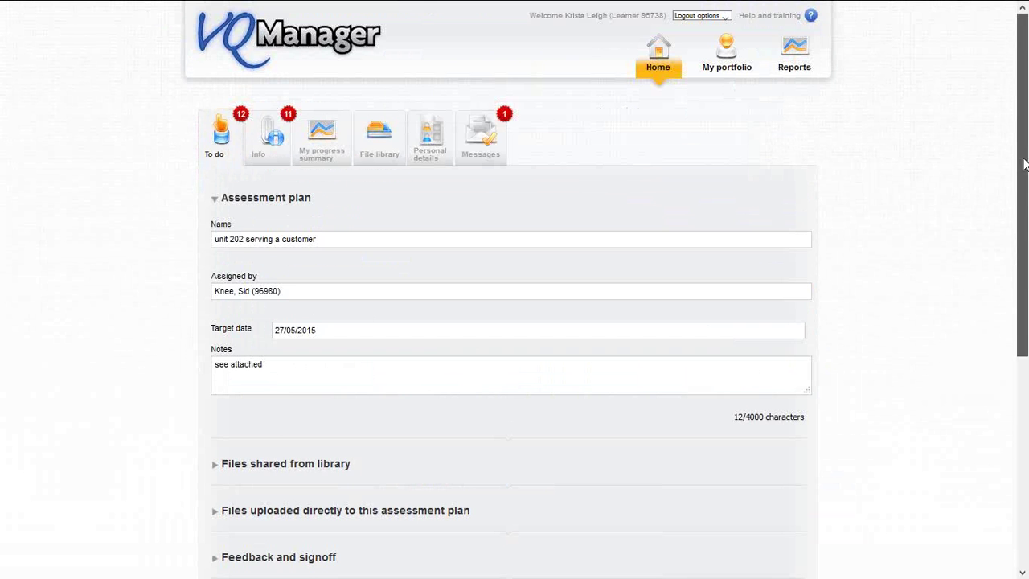
Confirm the learner's agreement to the "unit 202 serving a customer" plan, save it, and review the plans still awaiting confirmation
{"action": "scroll", "coordinate": [1027, 197], "scroll_direction": "down", "scroll_amount": 1}
{"action": "left_click_drag", "start_coordinate": [1026, 202], "coordinate": [1021, 367]}
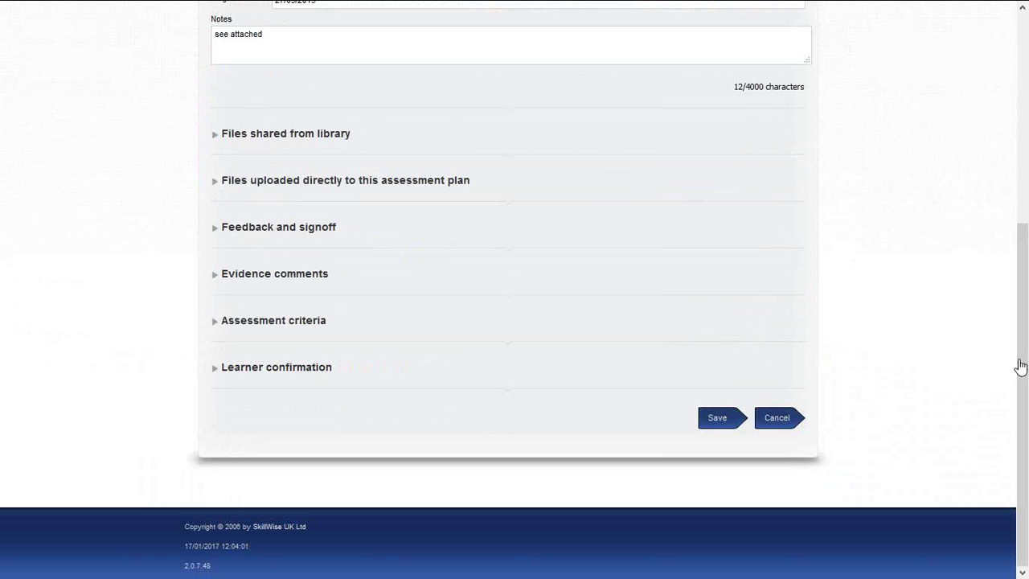
{"action": "left_click", "coordinate": [323, 369]}
{"action": "left_click", "coordinate": [215, 393]}
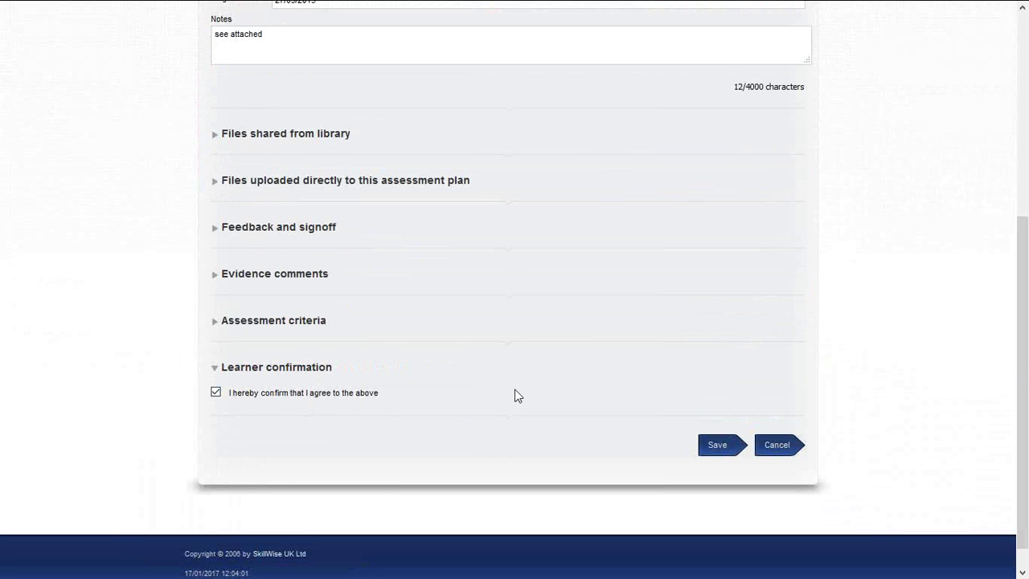
{"action": "scroll", "coordinate": [514, 390], "scroll_direction": "up", "scroll_amount": 4}
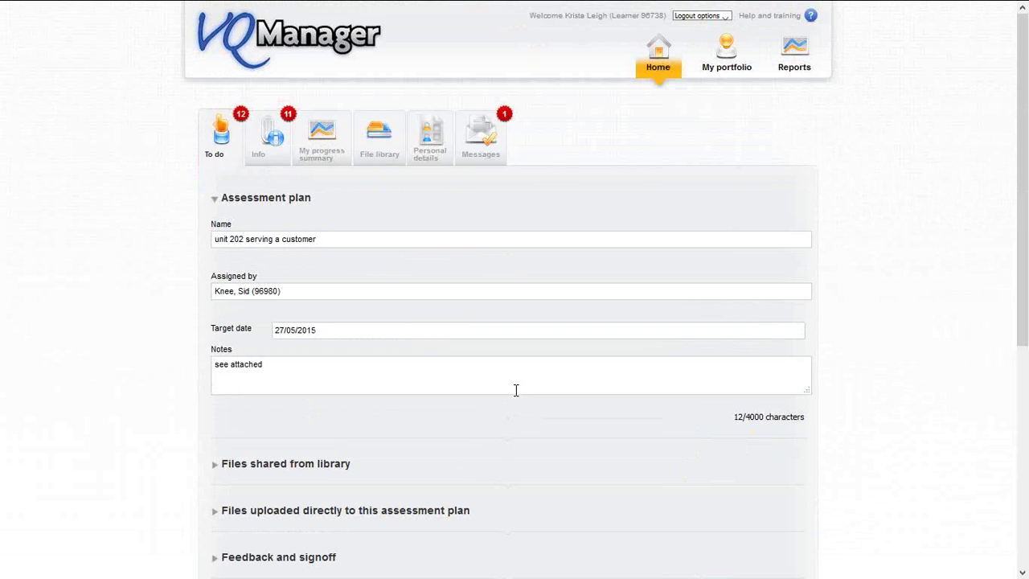
{"action": "scroll", "coordinate": [516, 390], "scroll_direction": "down", "scroll_amount": 4}
{"action": "left_click", "coordinate": [717, 425]}
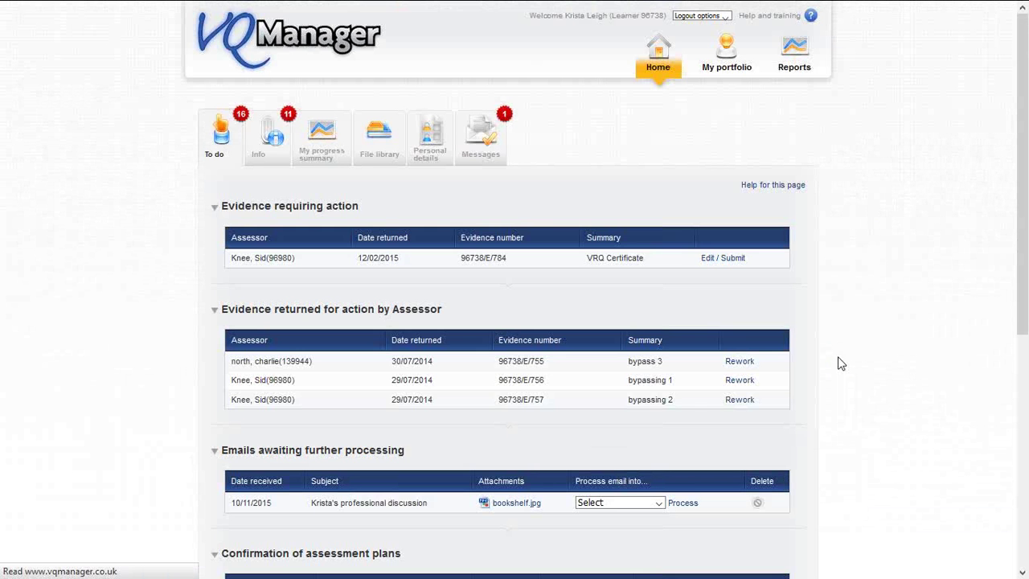
{"action": "scroll", "coordinate": [440, 312], "scroll_direction": "down", "scroll_amount": 5}
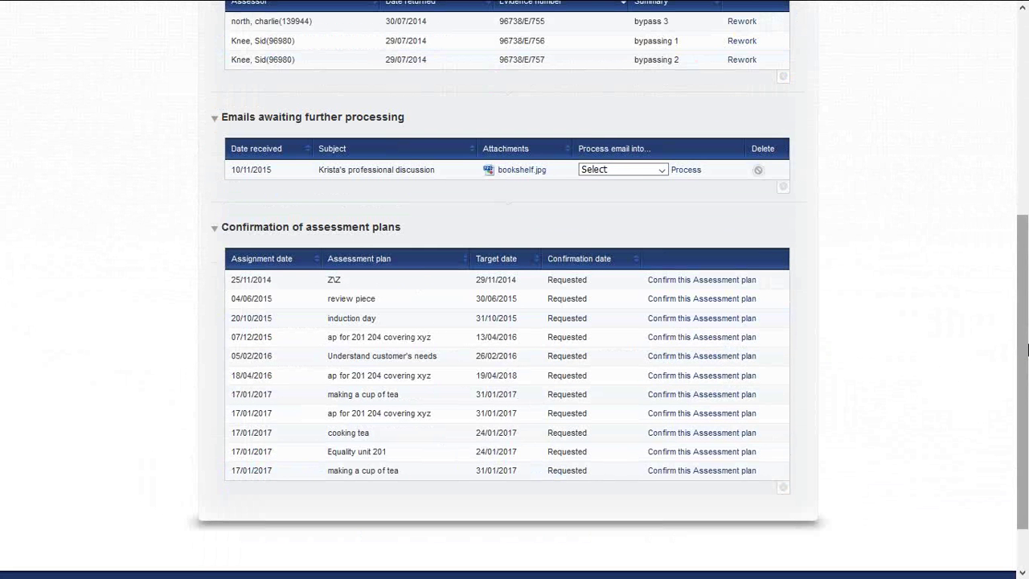
{"action": "left_click_drag", "start_coordinate": [1025, 345], "coordinate": [1023, 141]}
Switch to the SkillWise website's Assessor / Tutor page and display the available support resource categories
{"action": "mouse_move", "coordinate": [822, 6]}
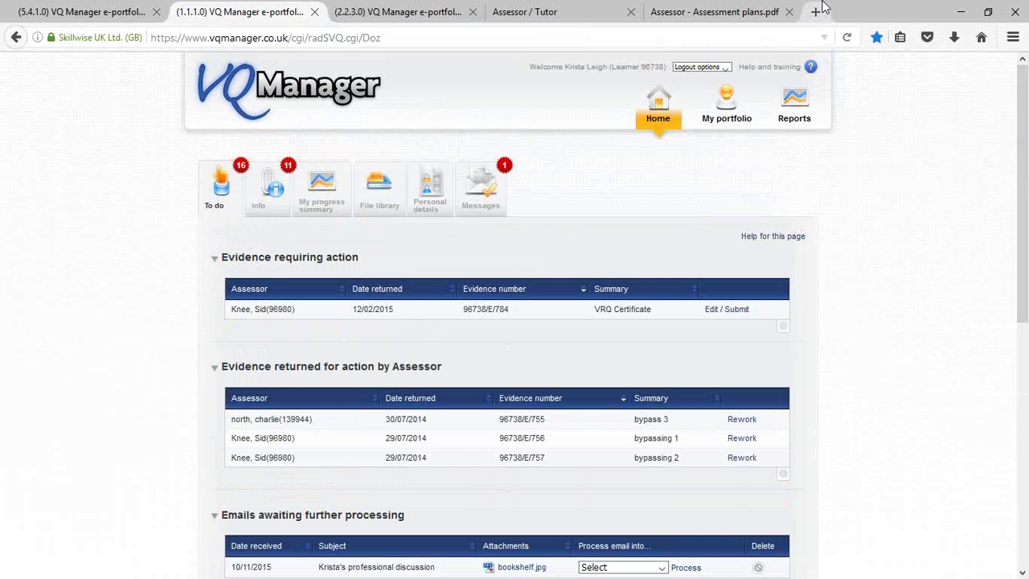
{"action": "left_click", "coordinate": [539, 13]}
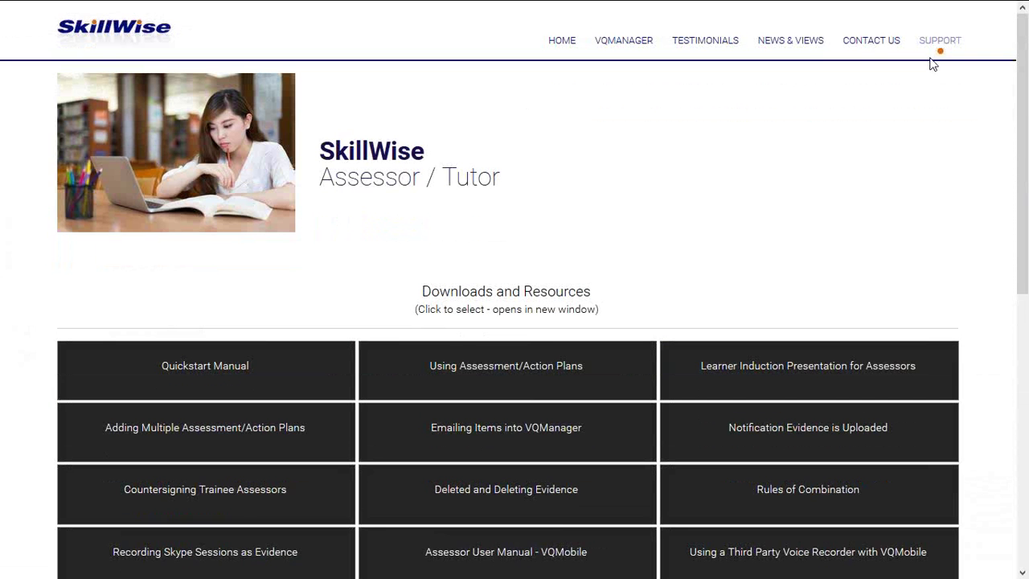
{"action": "mouse_move", "coordinate": [932, 46]}
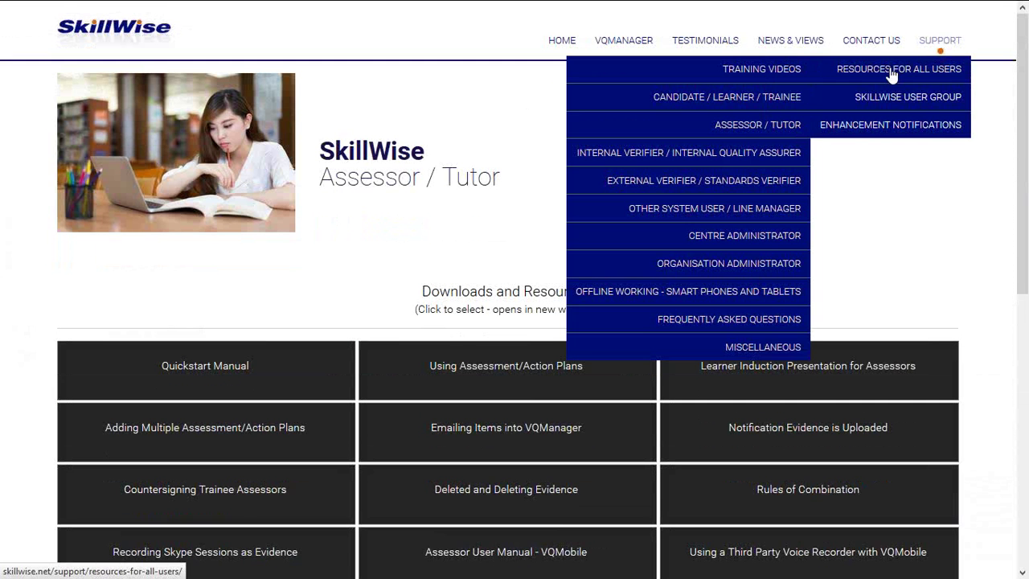